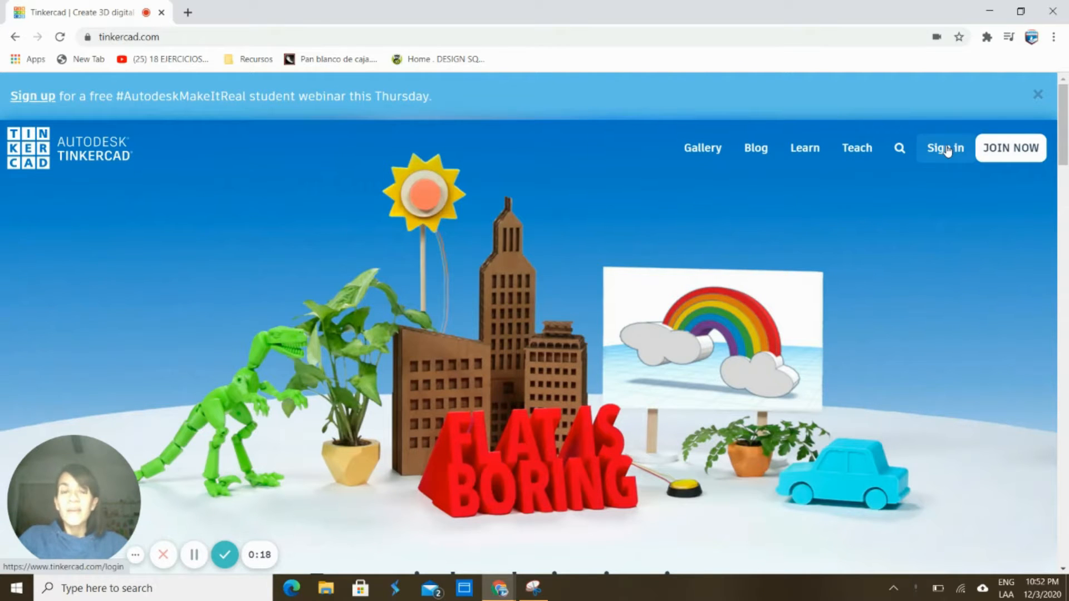
Join the 5A - STEAM CLASS with the saved class code and sign in with Google
scroll(946, 150, "down", 6)
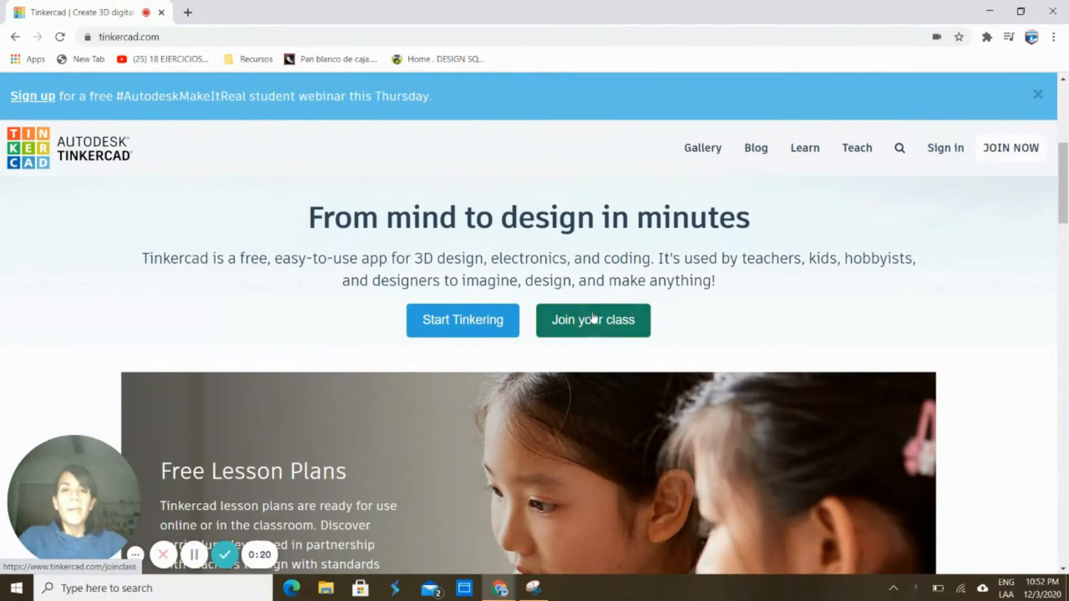
left_click(592, 329)
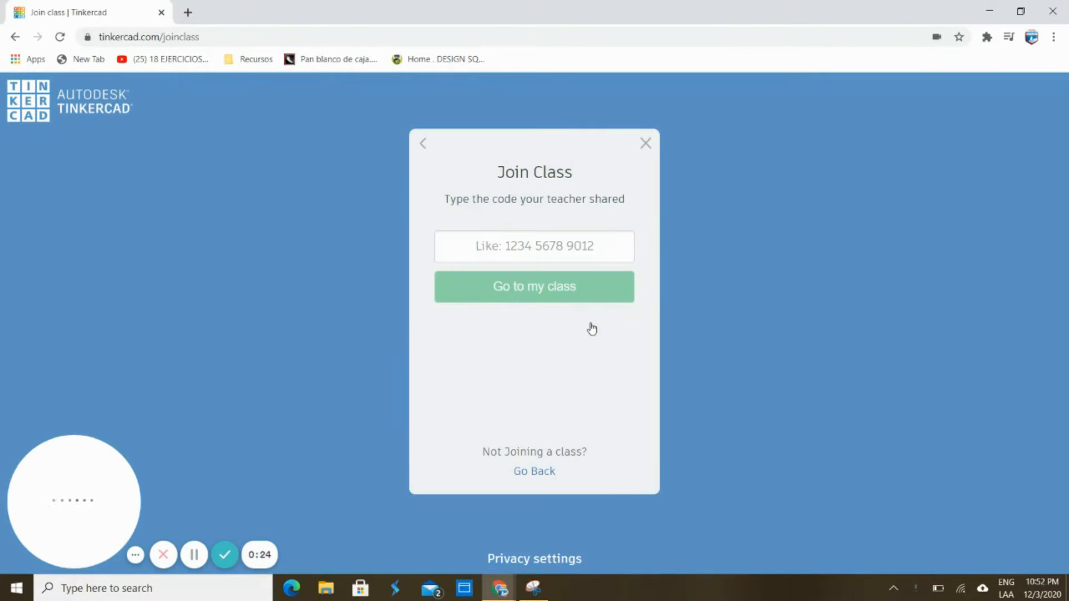
left_click(520, 247)
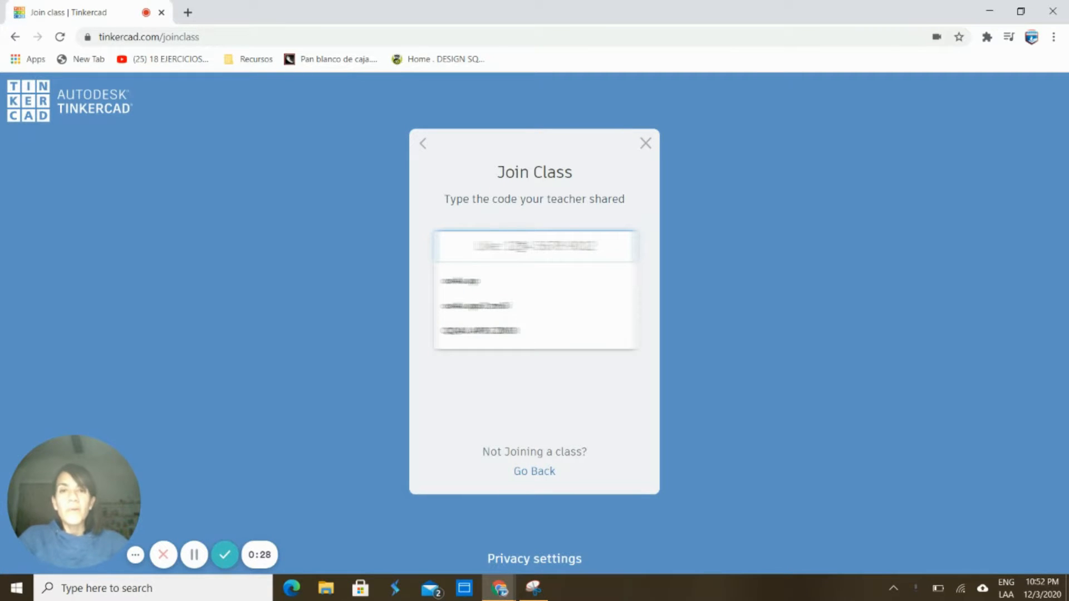
key("Down")
key("Down")
key("Down")
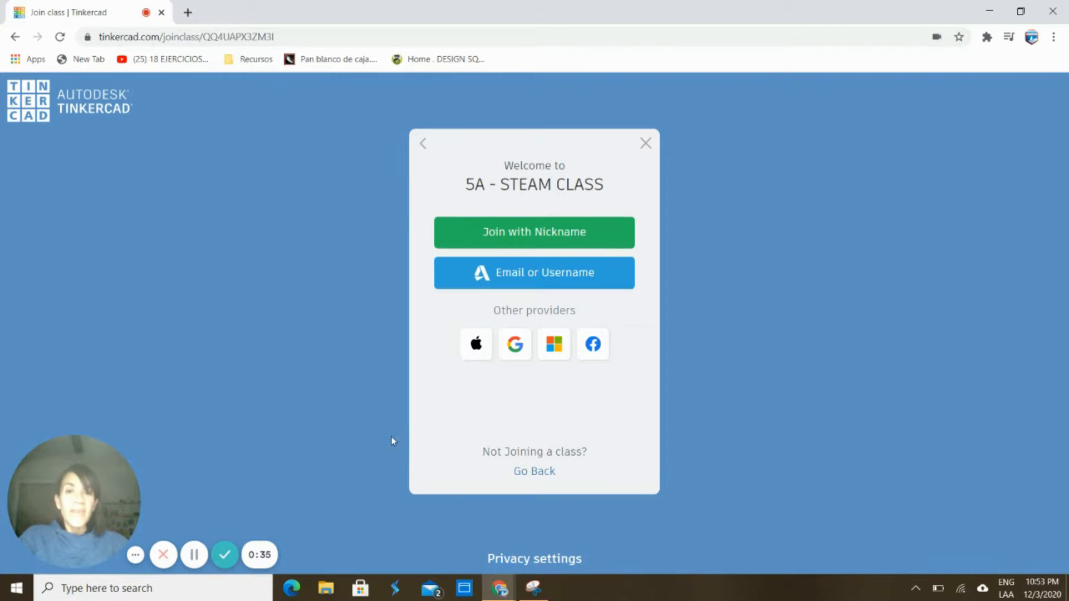
left_click(515, 345)
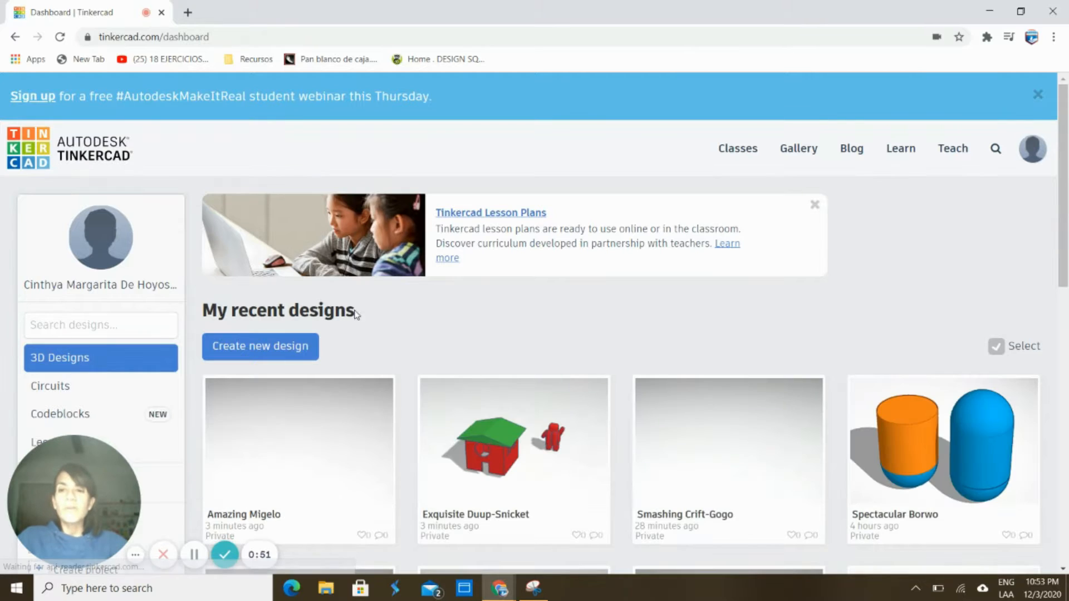
Create a new 3D design, which opens as Tremendous Albar-Elzing in the editor
left_click(276, 348)
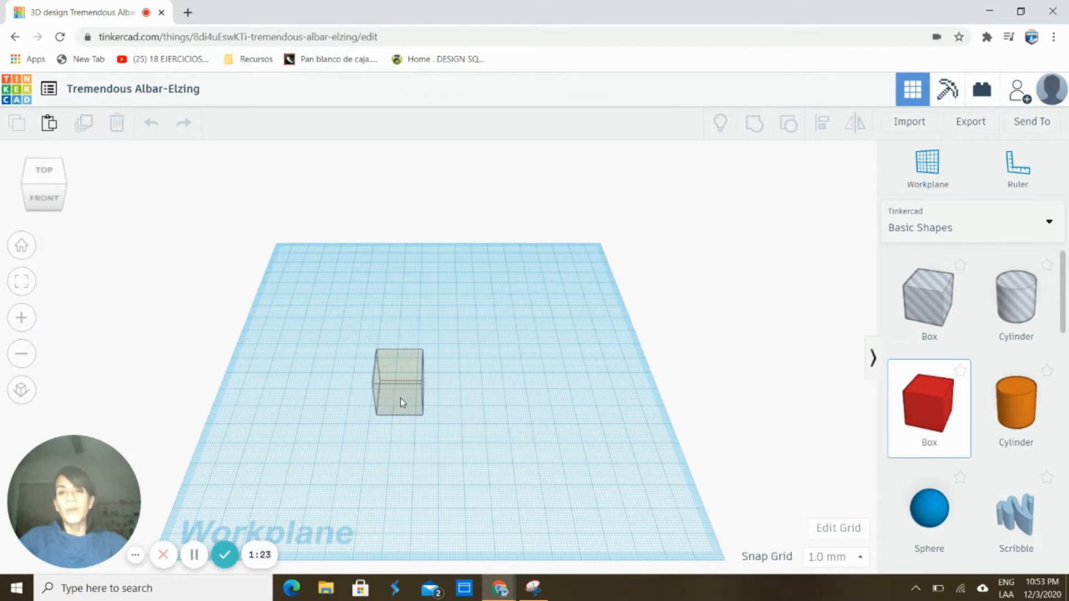
Drop a red box on the workplane, try a 50 mm height, then undo it
left_click(400, 399)
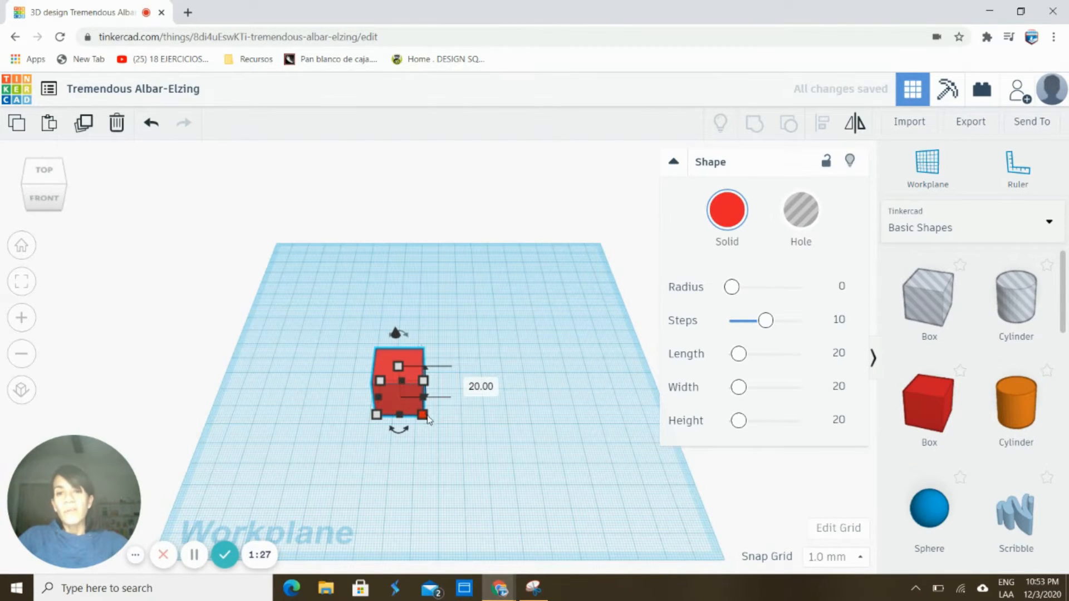
left_click(479, 385)
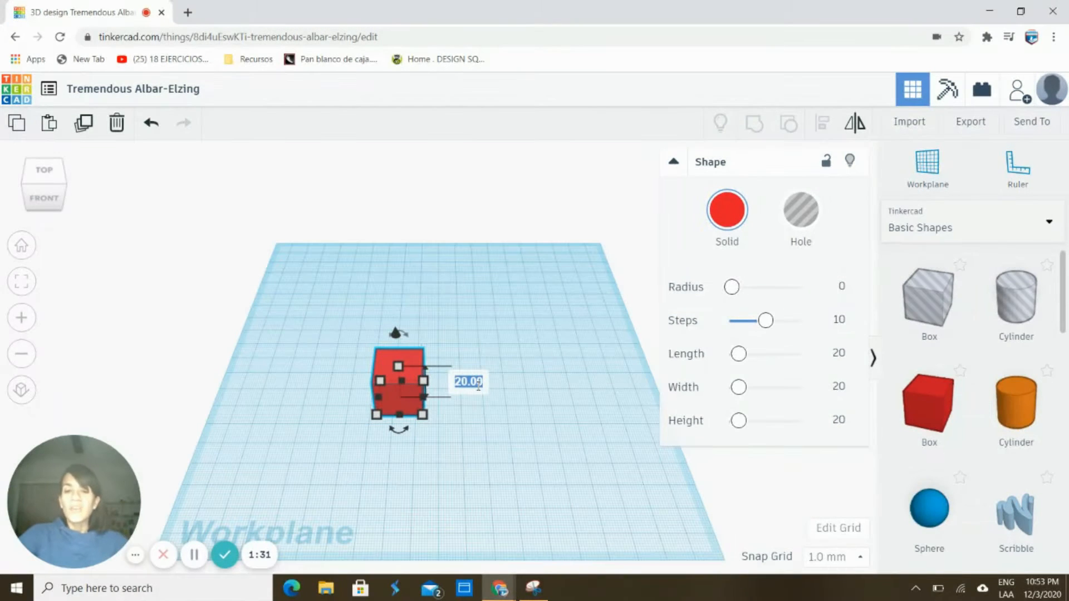
type("50")
key("Return")
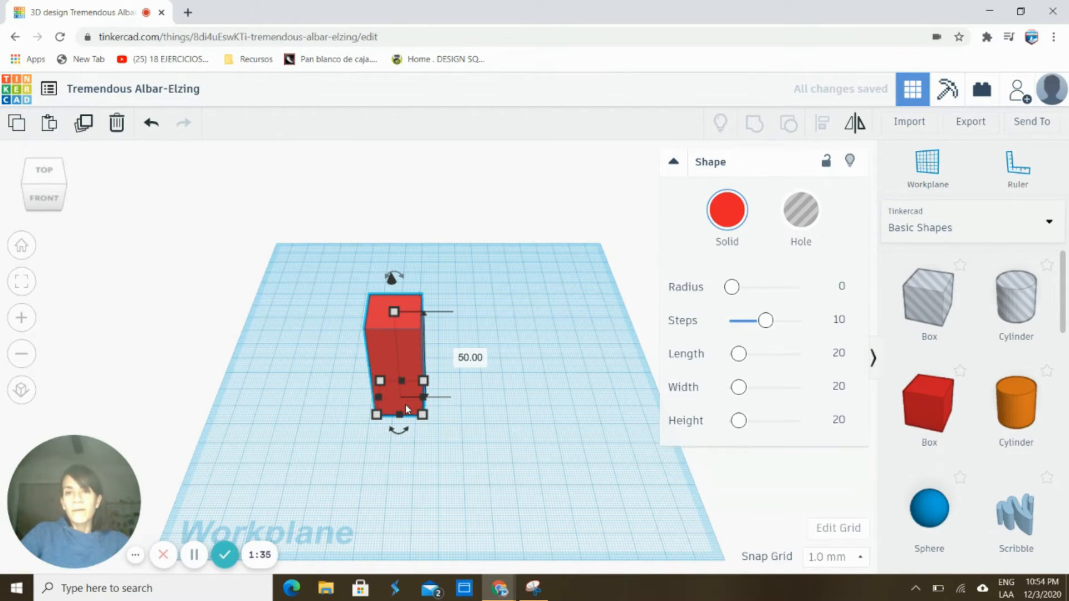
key("ctrl+z")
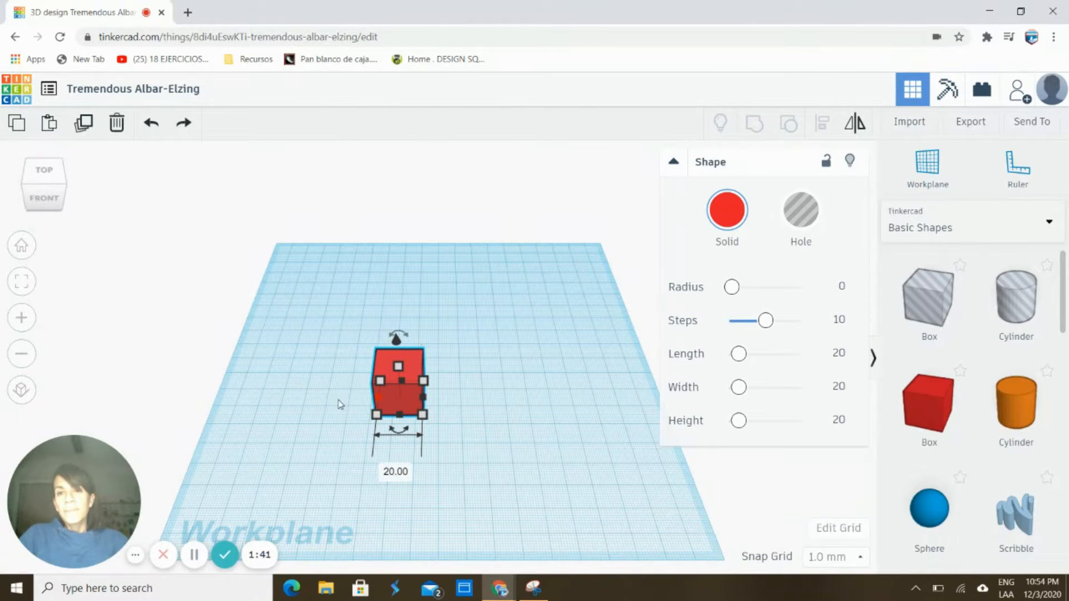
Set the box's width and length to 50 mm and drag its height up to about 50 mm
left_click(396, 472)
type("50")
key("Return")
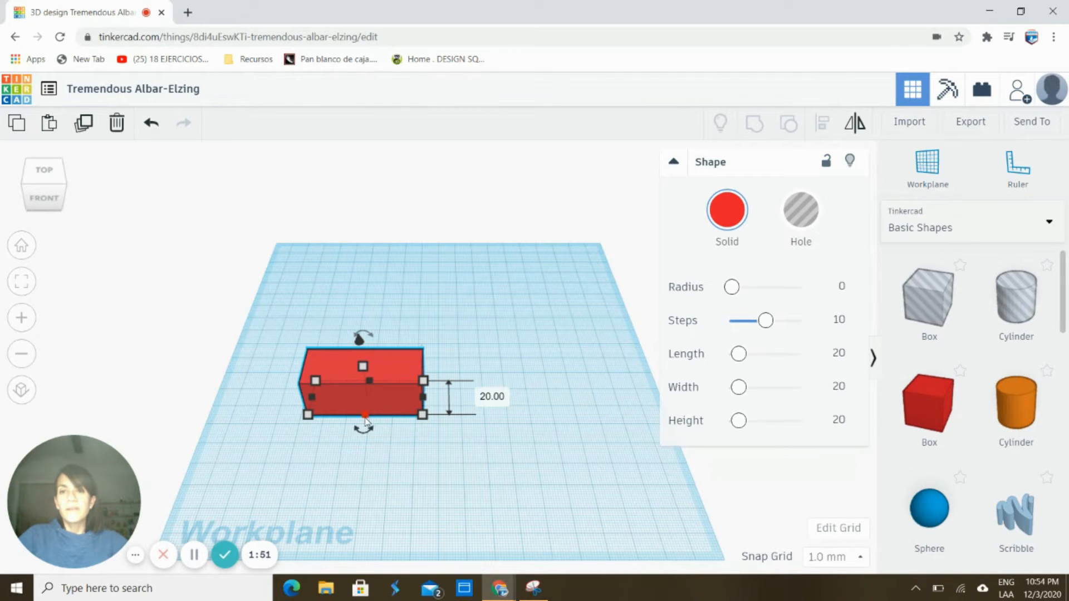
left_click(492, 397)
type("50")
key("Return")
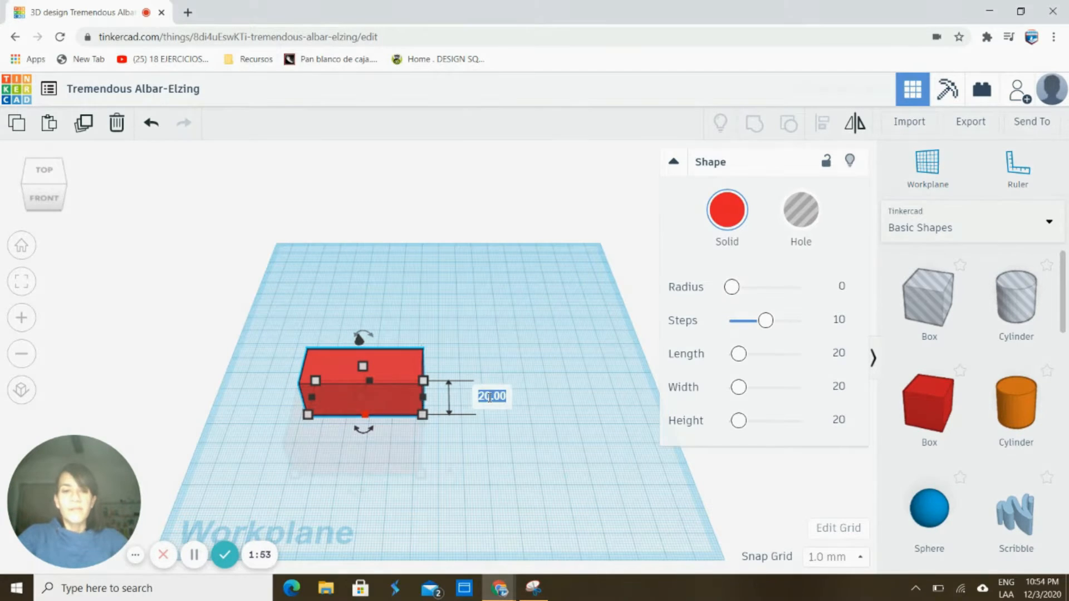
left_click_drag(349, 326, 350, 321)
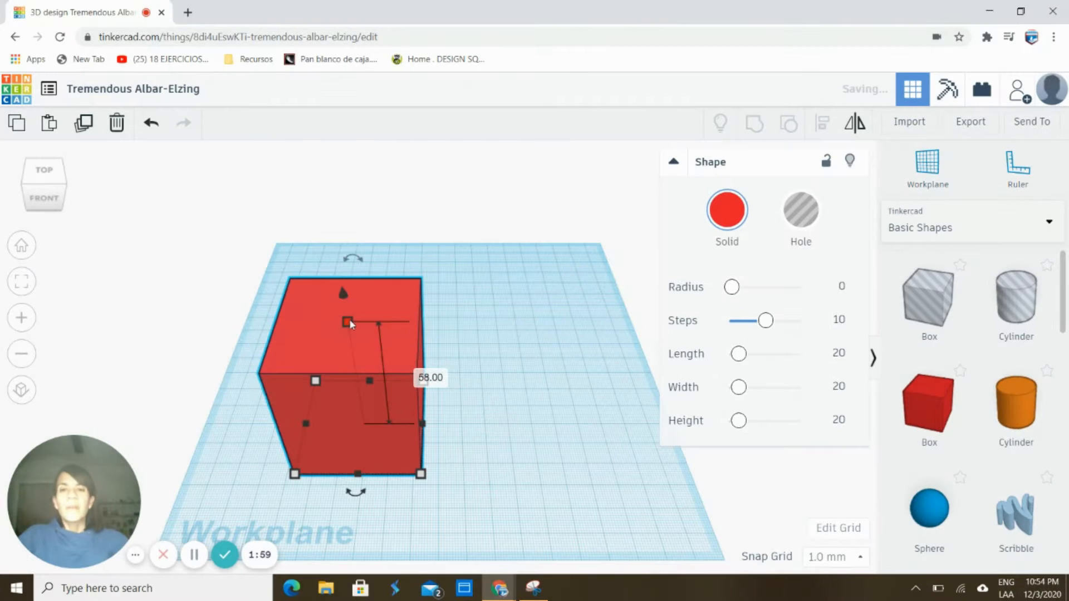
right_click_drag(349, 322, 490, 314)
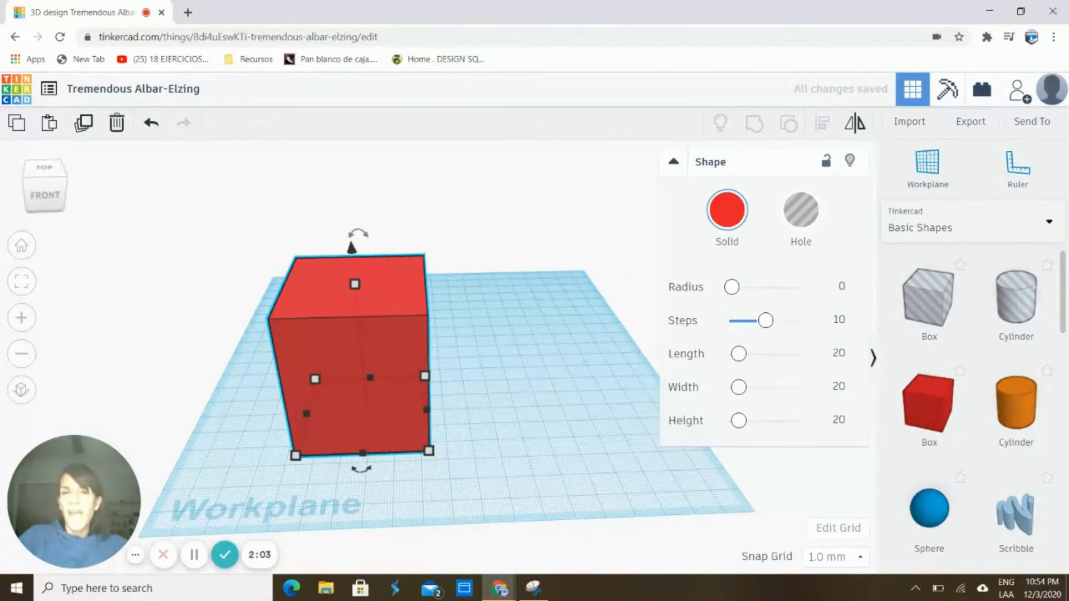
Place a second red box and move it next to the big box
left_click(526, 380)
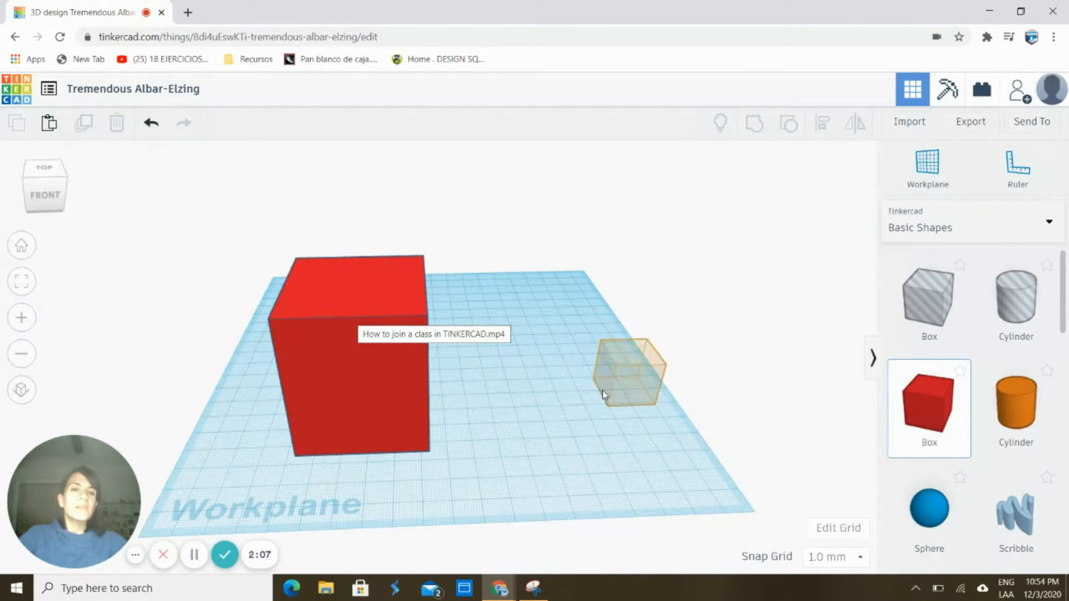
left_click(579, 392)
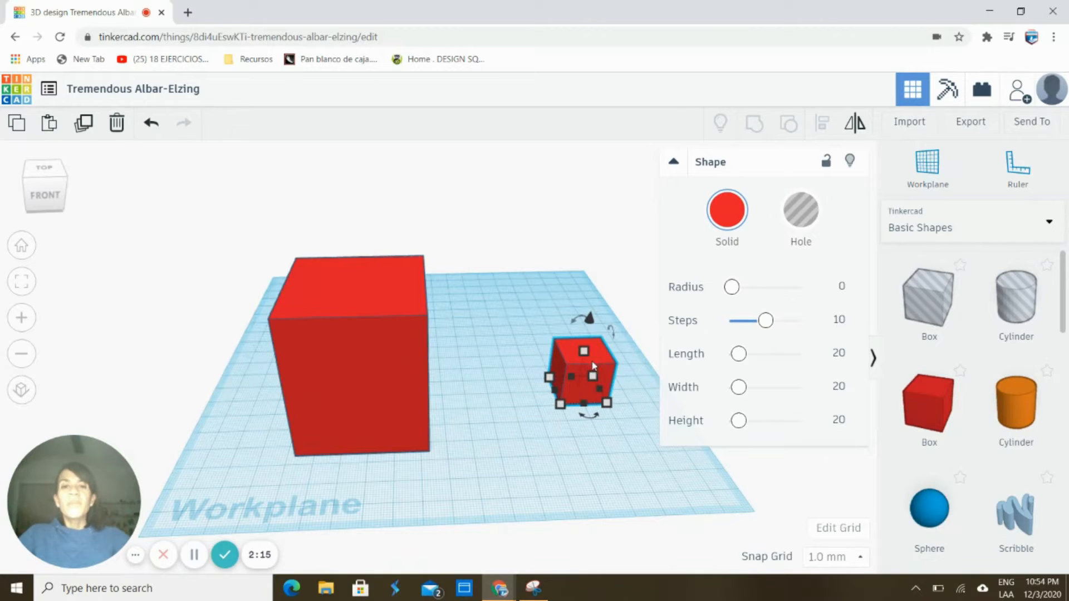
left_click_drag(596, 348, 559, 378)
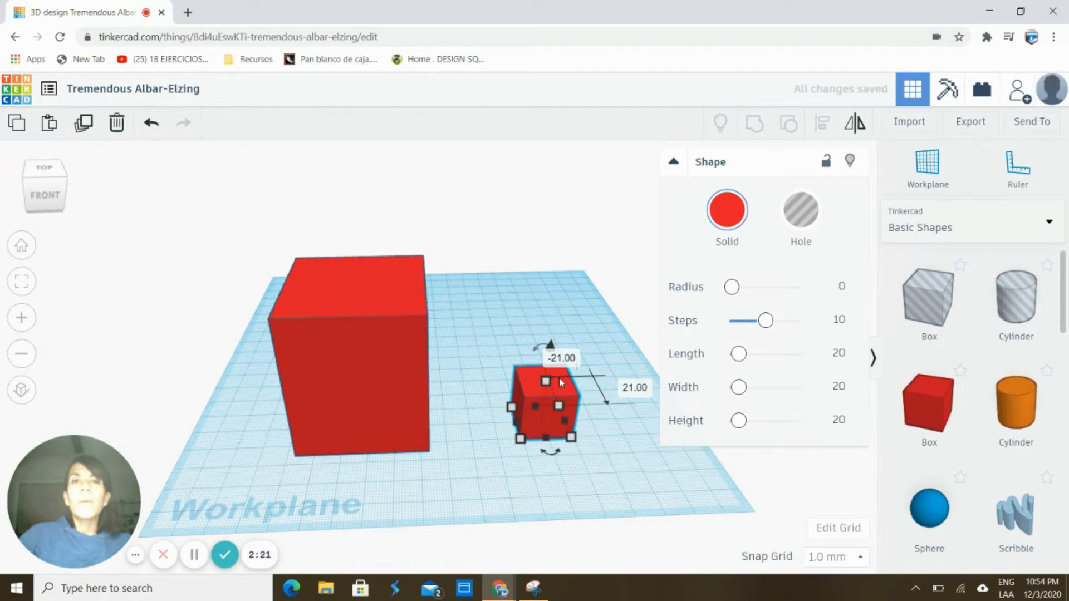
left_click(633, 389)
left_click(546, 440)
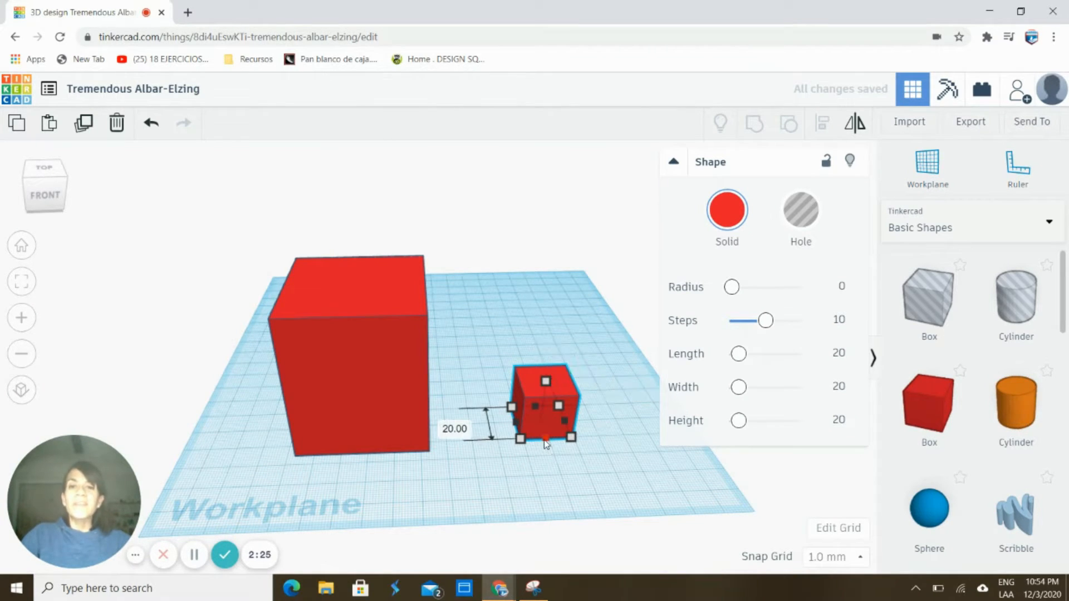
Resize the small box to 45 by 45 mm and nudge it slightly left and back
left_click(442, 425)
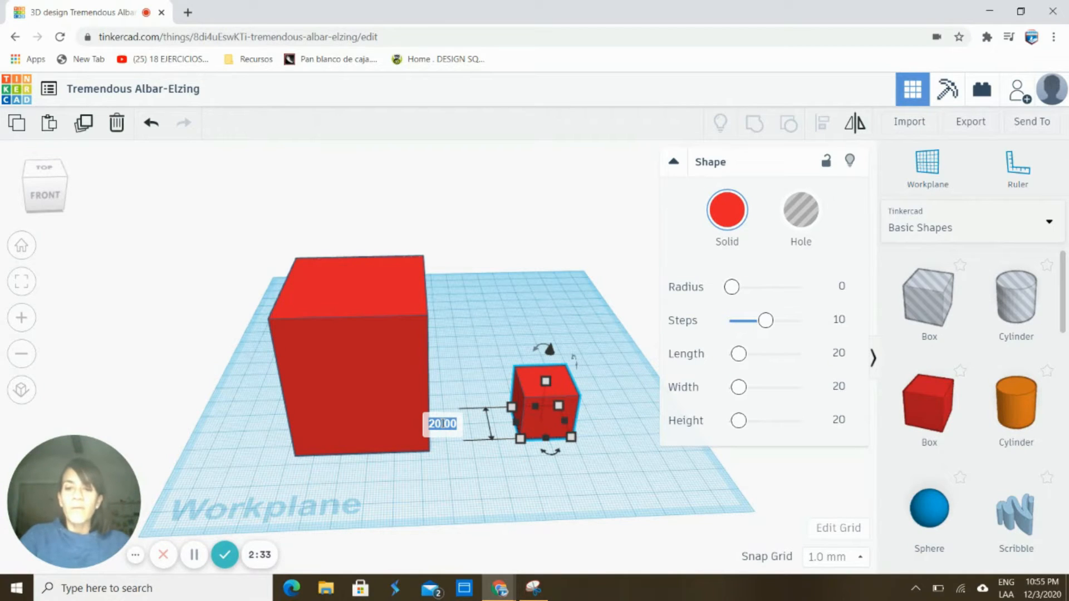
type("45")
key("Return")
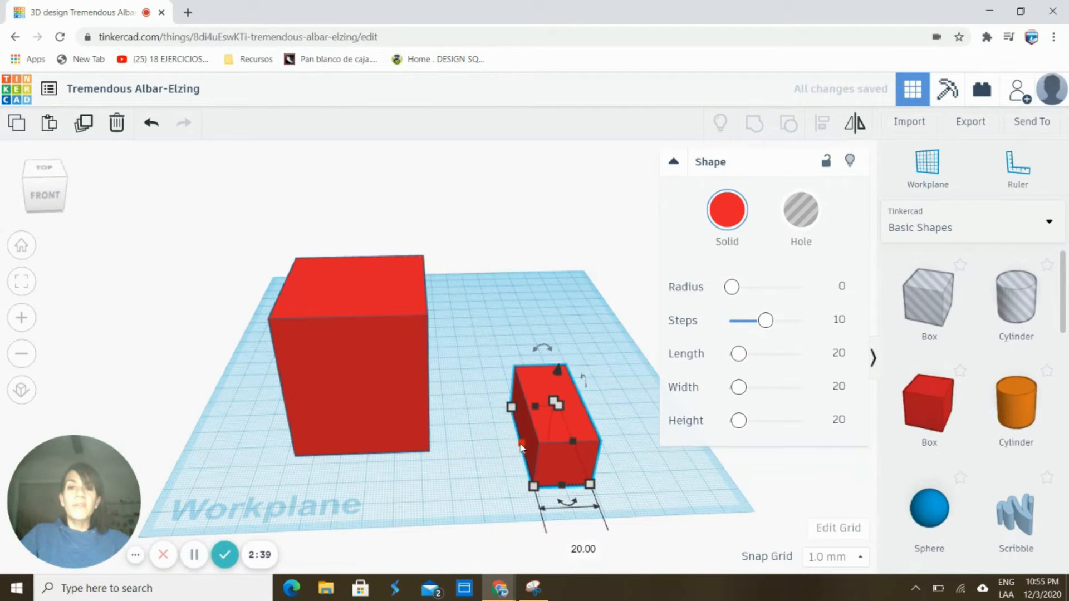
left_click(584, 549)
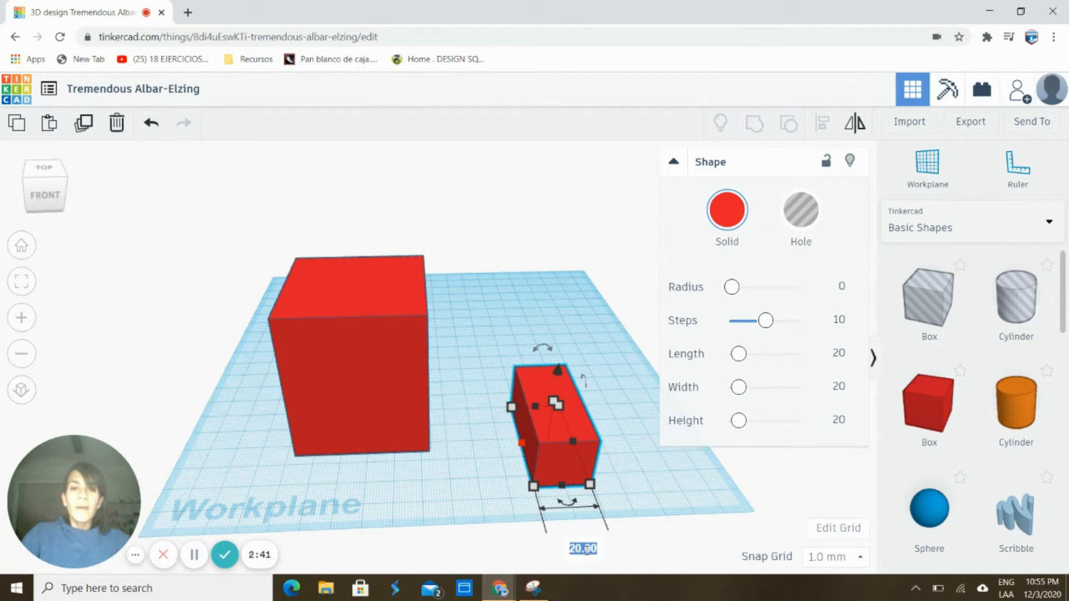
type("45")
key("Return")
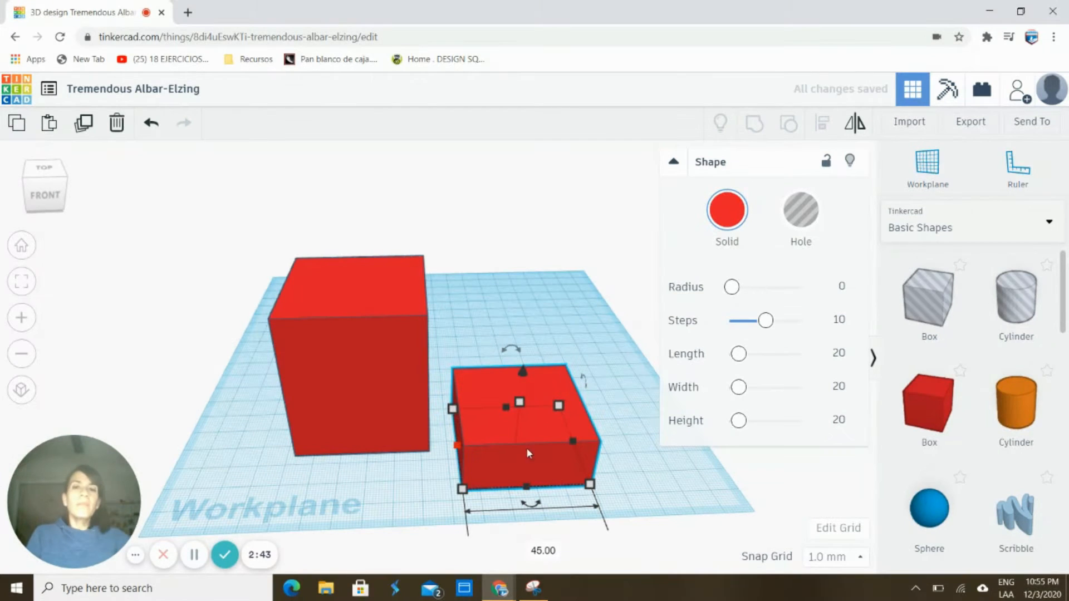
mouse_move(489, 428)
left_mouse_down()
mouse_move(499, 426)
mouse_move(477, 417)
left_mouse_up()
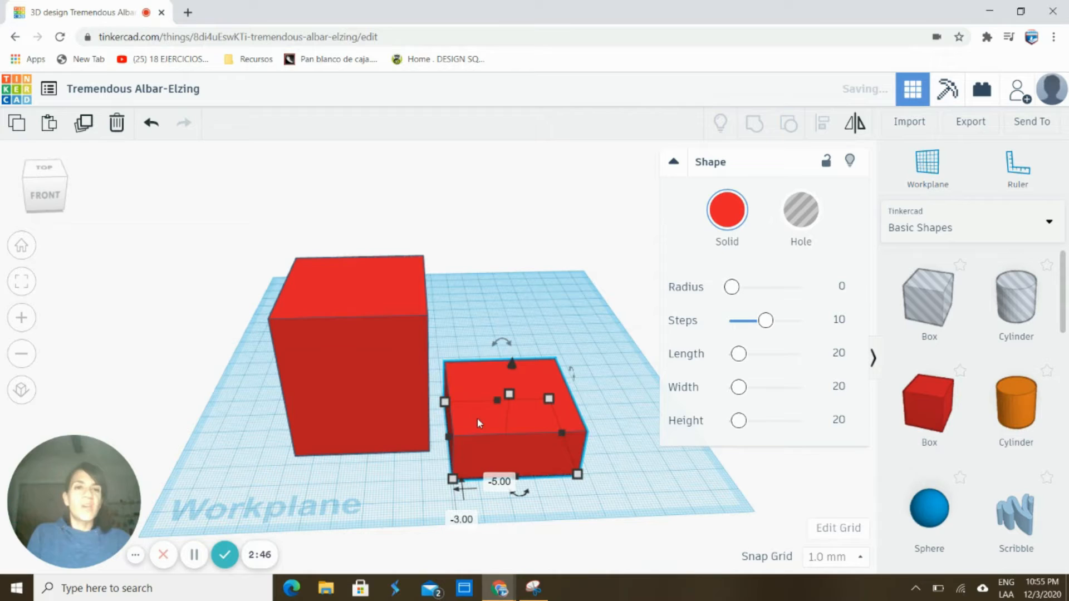
Turn the small box into a hole and stretch it to 73 mm tall
left_click(803, 208)
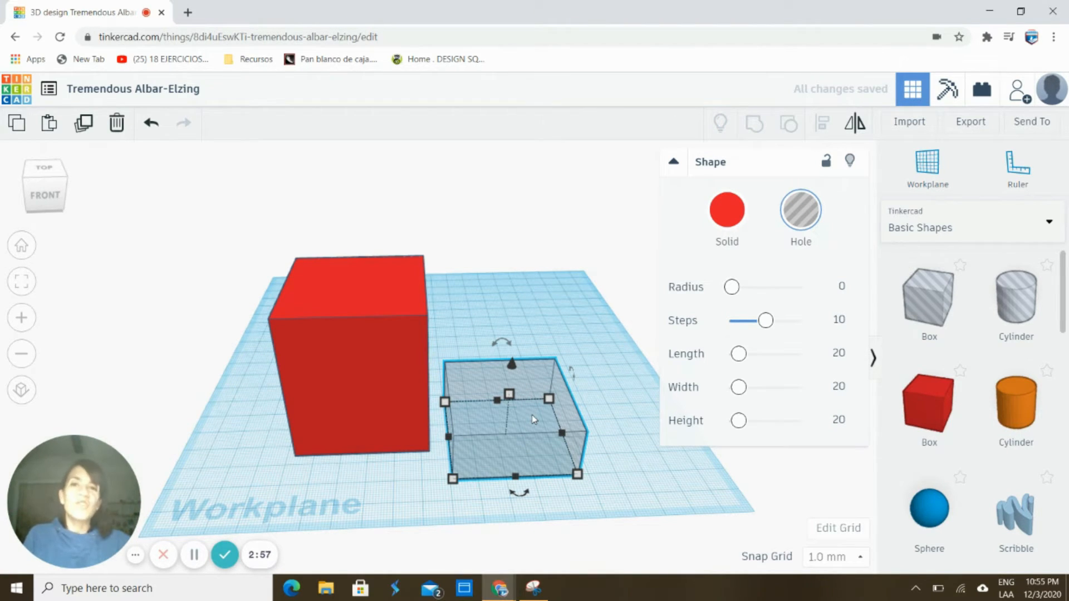
mouse_move(533, 420)
left_mouse_down()
mouse_move(382, 365)
mouse_move(362, 401)
mouse_move(494, 426)
mouse_move(517, 413)
left_mouse_up()
left_click_drag(499, 363, 503, 290)
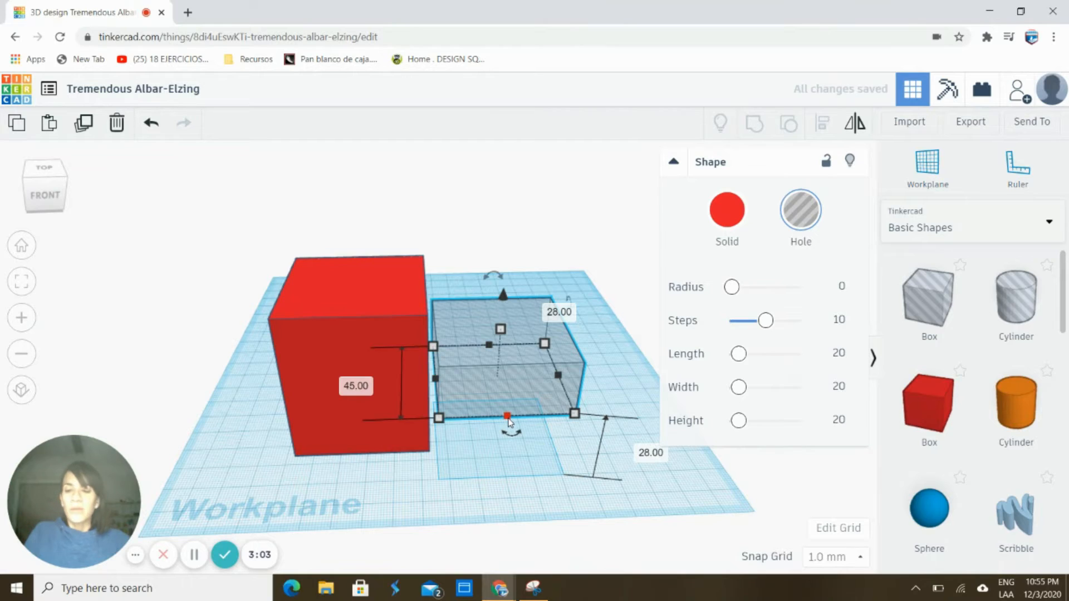
key("ctrl+z")
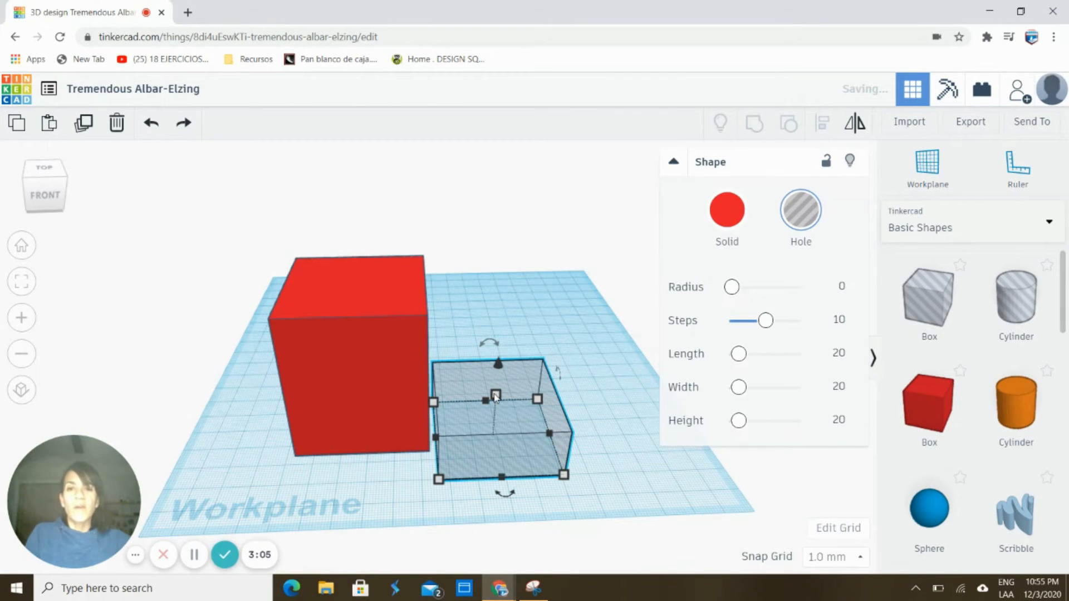
left_click_drag(496, 396, 492, 261)
right_click_drag(491, 375, 523, 379)
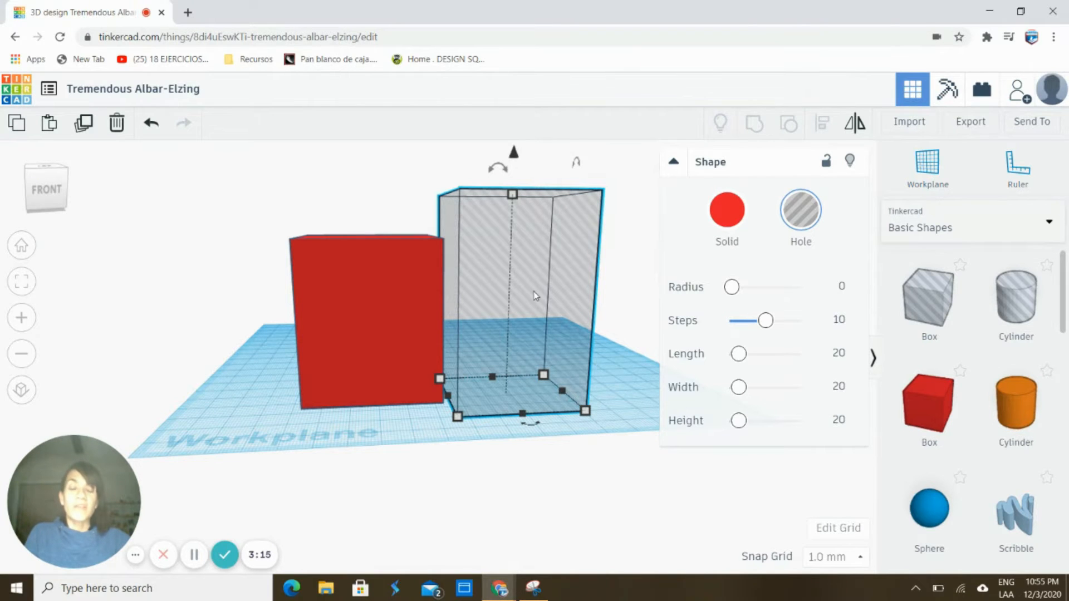
Slide the hole box over the red box and select both shapes
left_click_drag(533, 296, 440, 300)
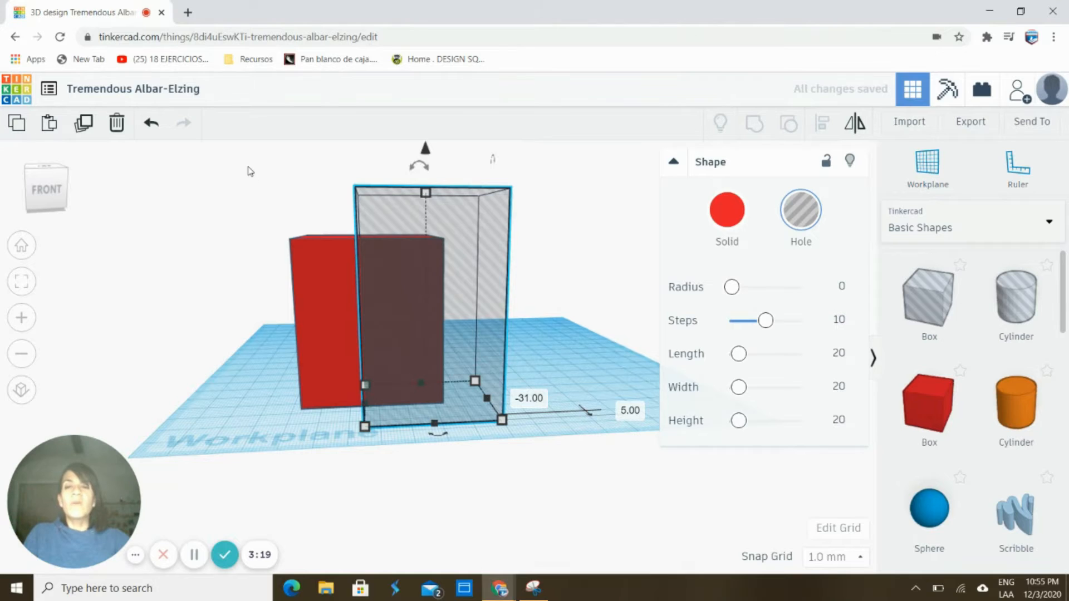
right_click_drag(248, 168, 244, 207)
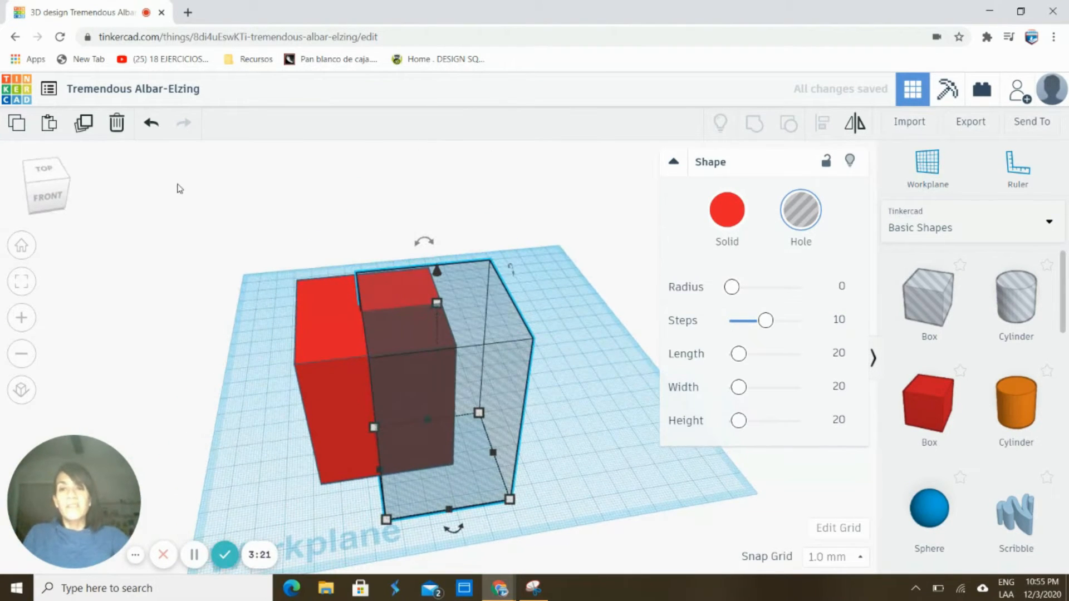
left_click_drag(245, 264, 576, 532)
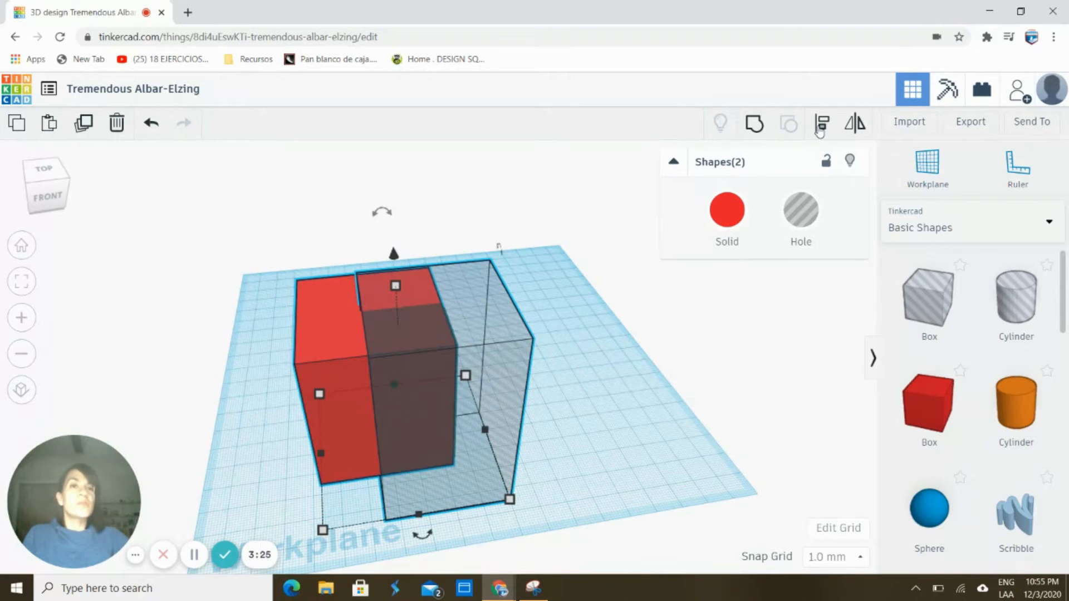
Align the red box and hole to the middle on both horizontal axes, then reselect both
left_click(820, 125)
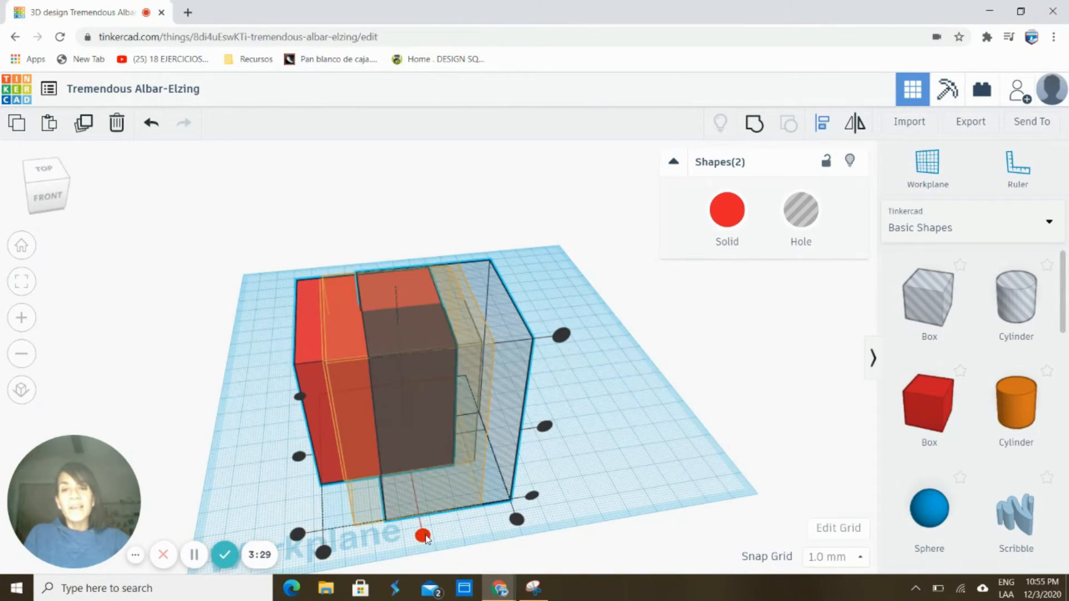
left_click(423, 536)
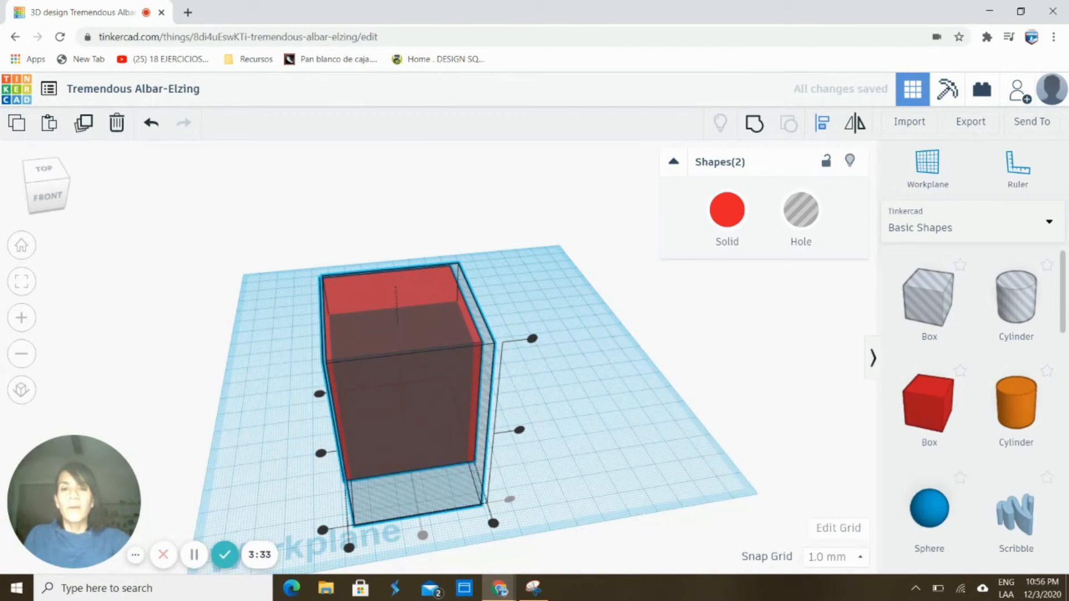
right_click_drag(357, 501, 429, 460)
mouse_move(437, 454)
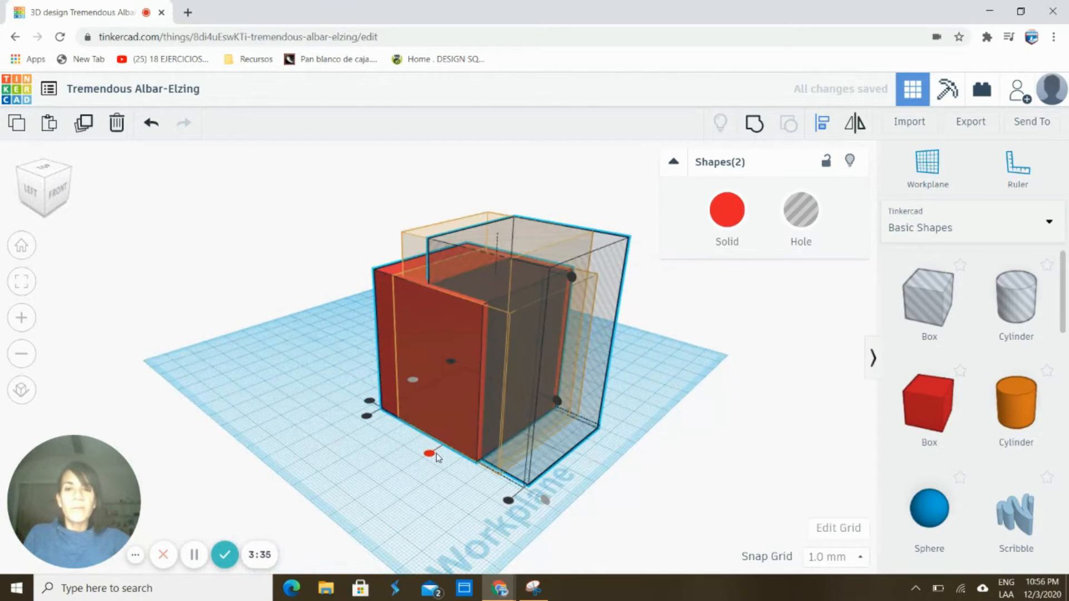
left_click(430, 453)
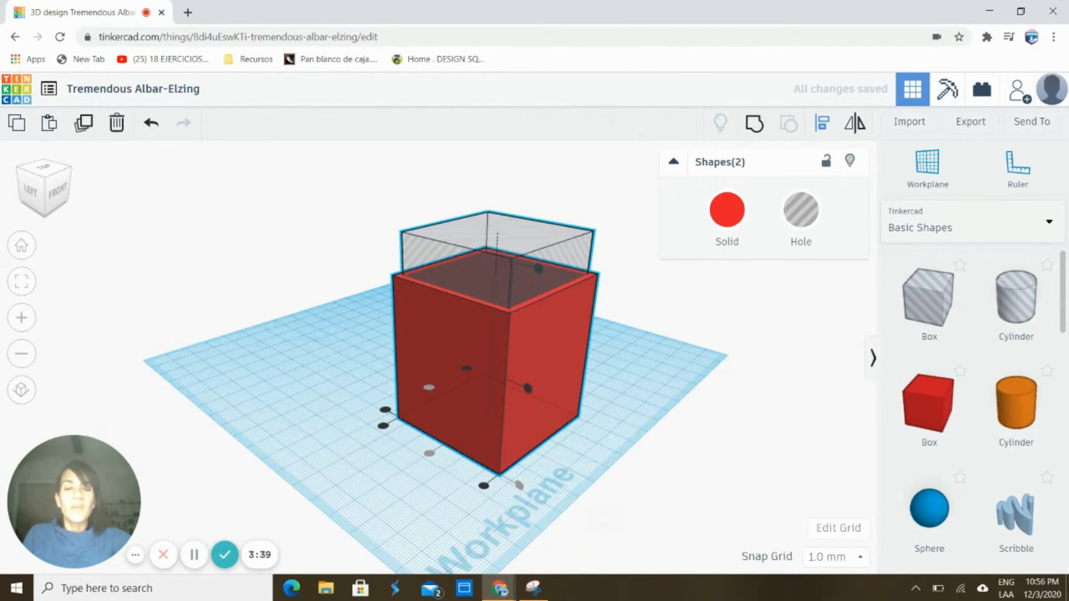
right_click_drag(599, 523, 679, 544)
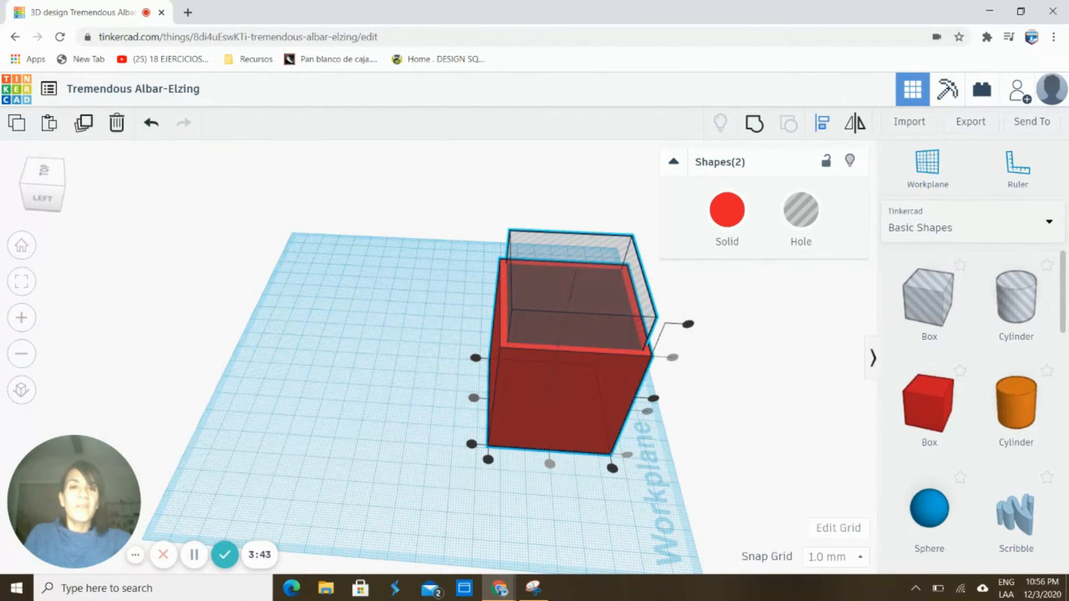
right_click_drag(496, 415, 385, 438)
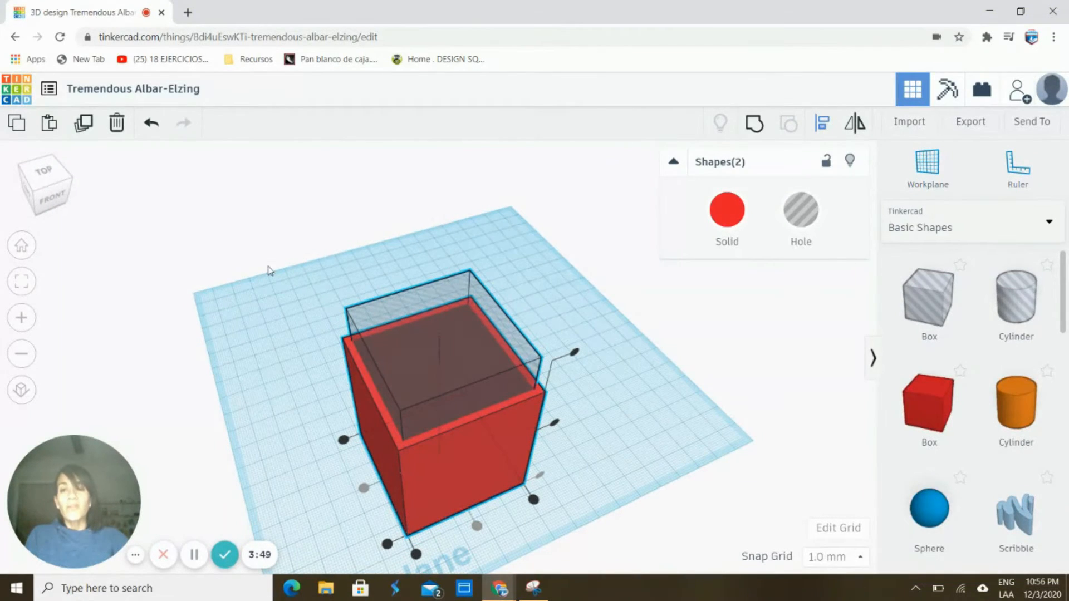
left_click_drag(253, 269, 586, 547)
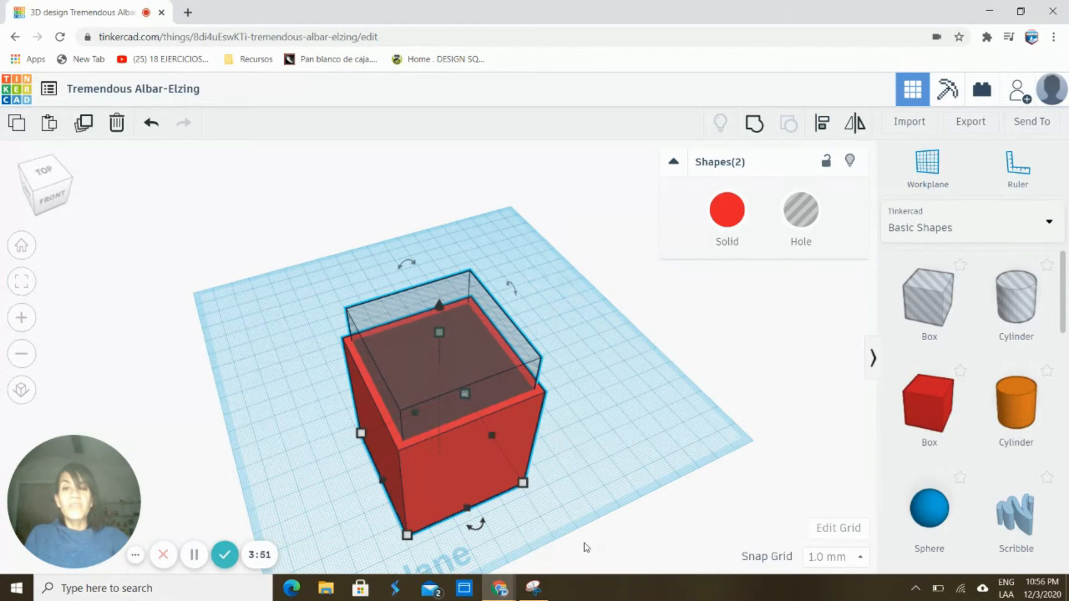
Group the hole with the red box to hollow it into a thin-walled, open-topped container
left_click(754, 124)
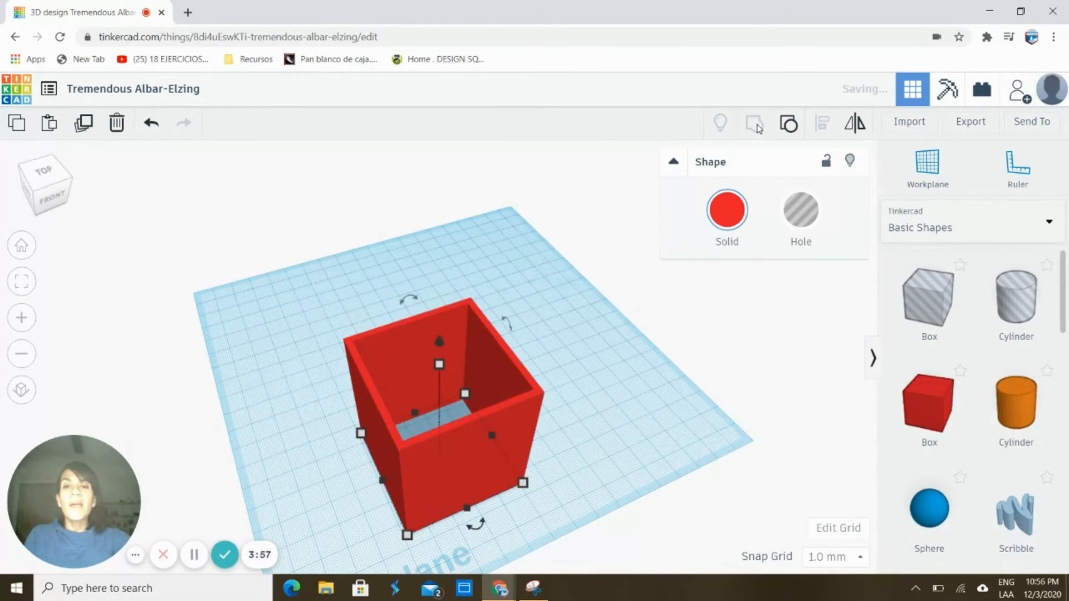
right_click_drag(474, 384, 605, 474)
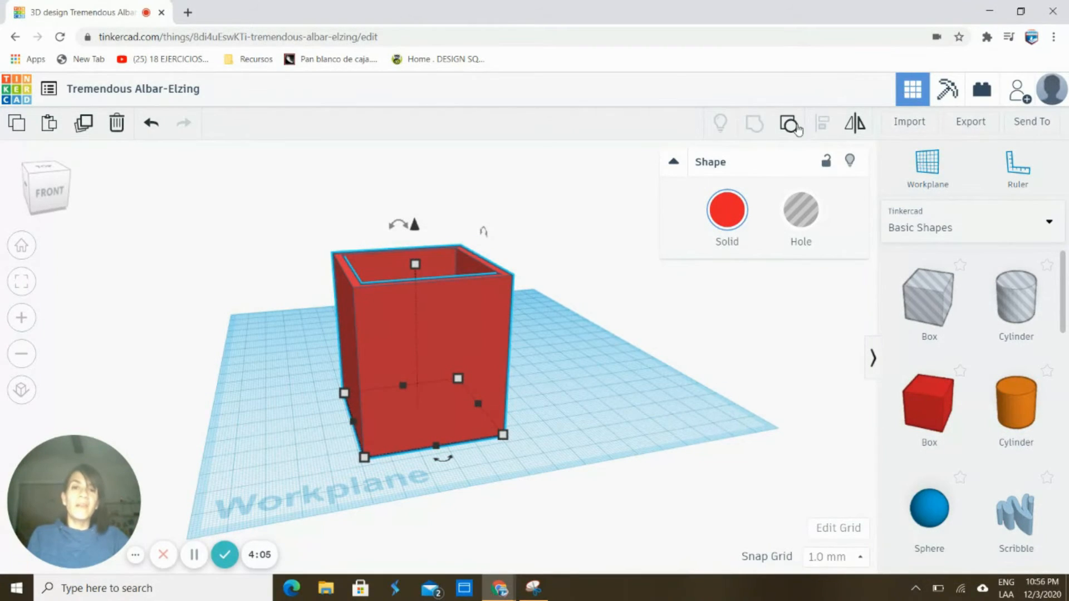
left_click(632, 383)
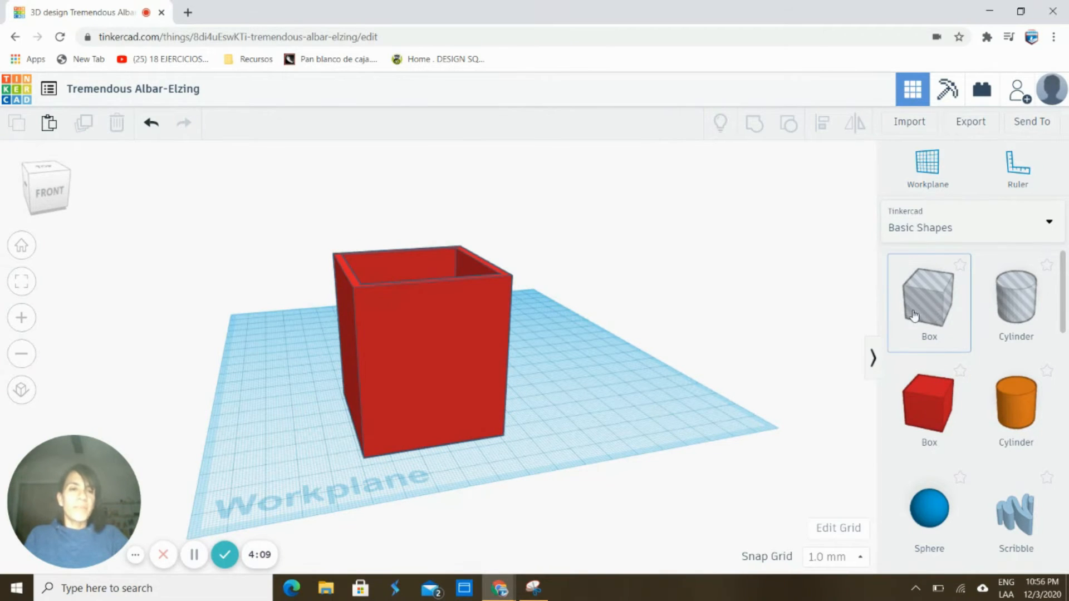
Add a box hole at the front, centre it across the house's width, and group to cut the doorway
left_click_drag(913, 316, 445, 455)
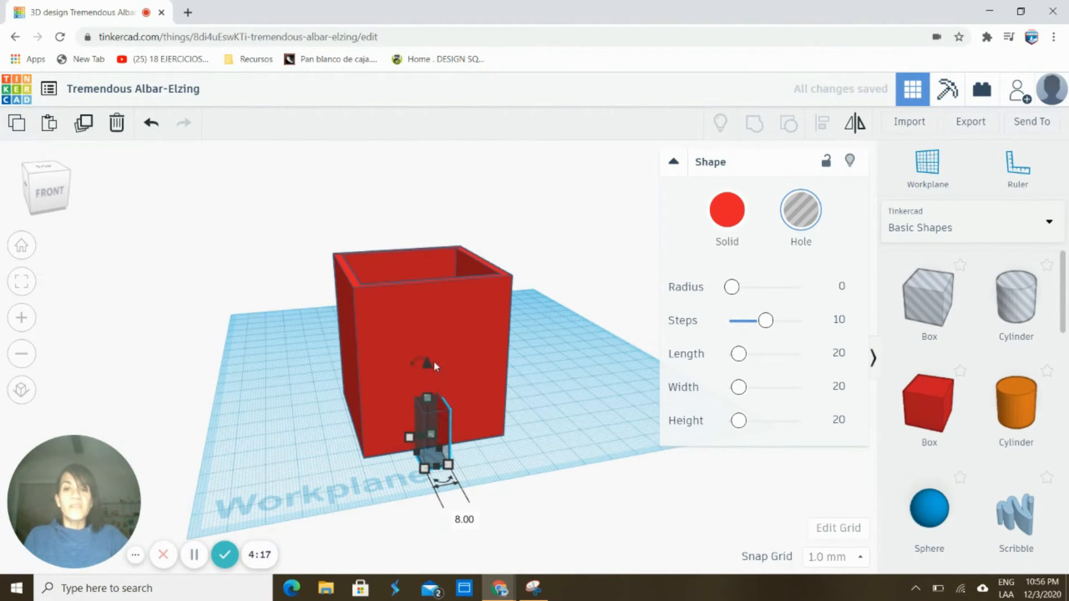
left_click_drag(279, 221, 545, 495)
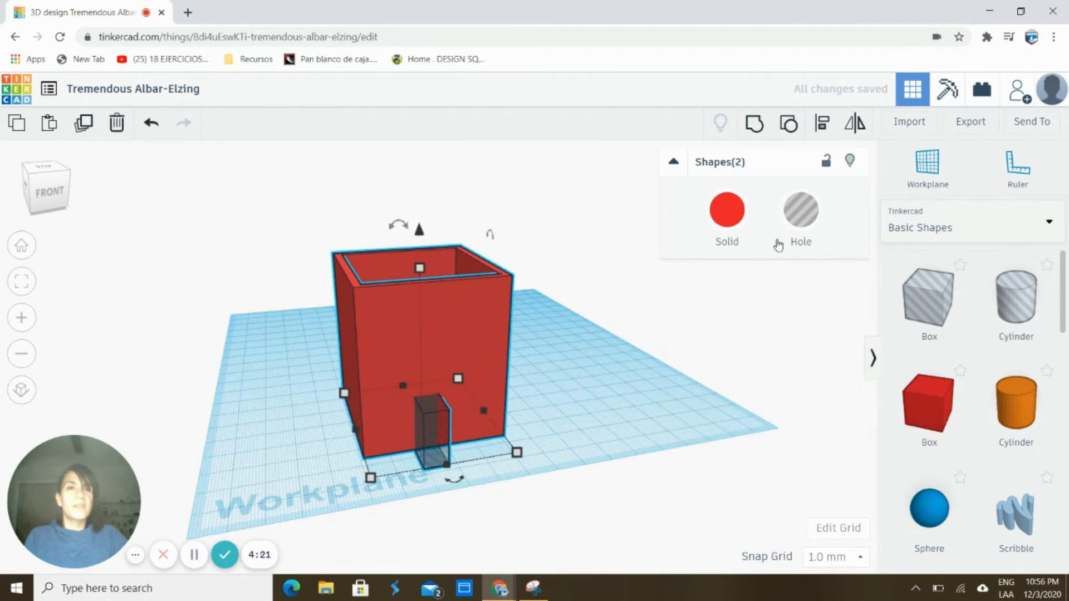
left_click(822, 126)
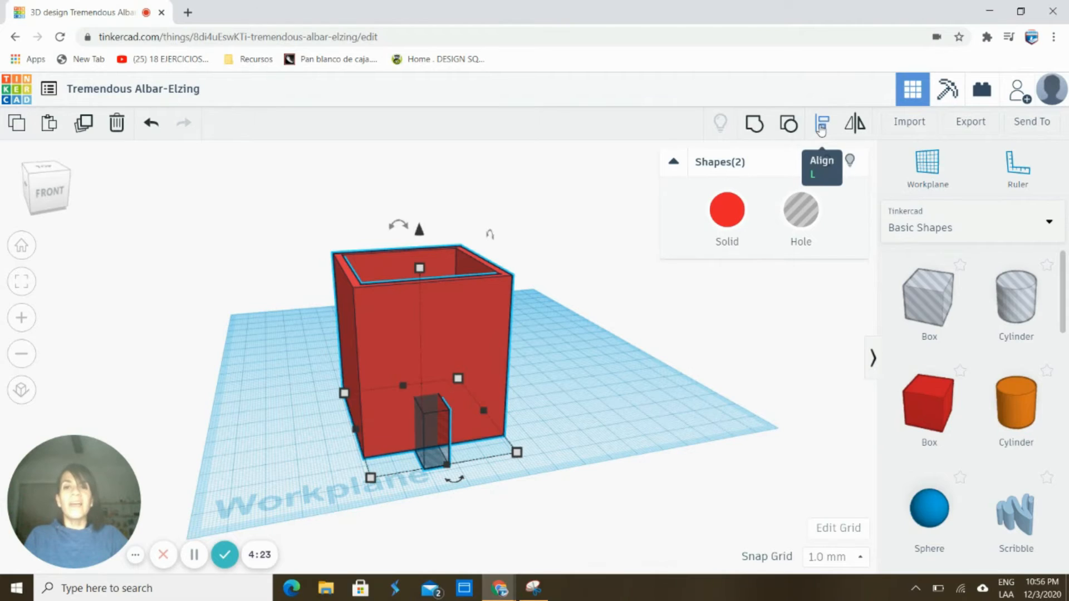
left_click(455, 481)
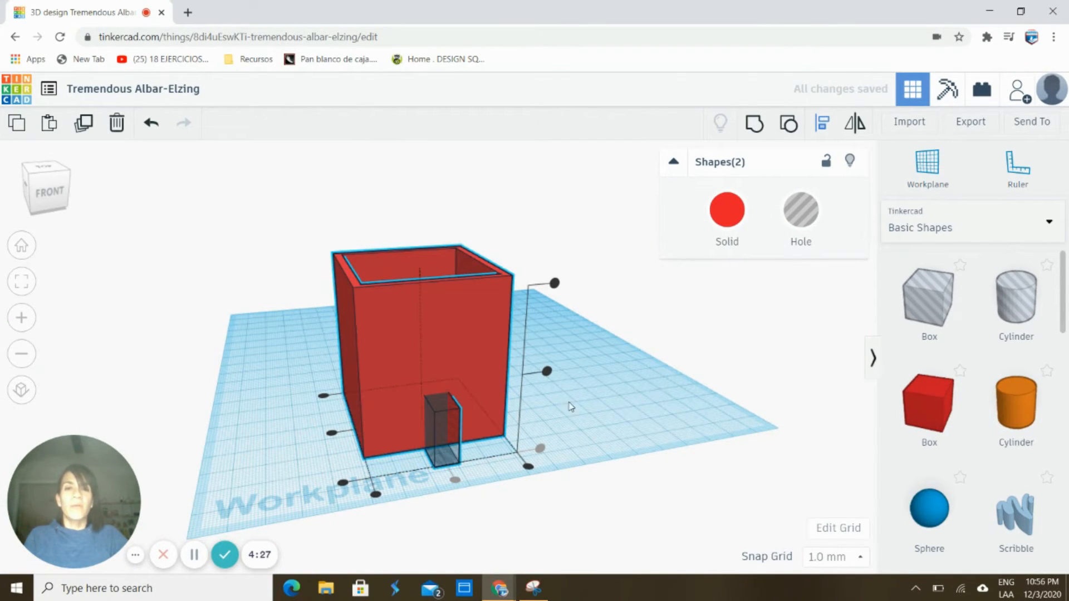
left_click(611, 388)
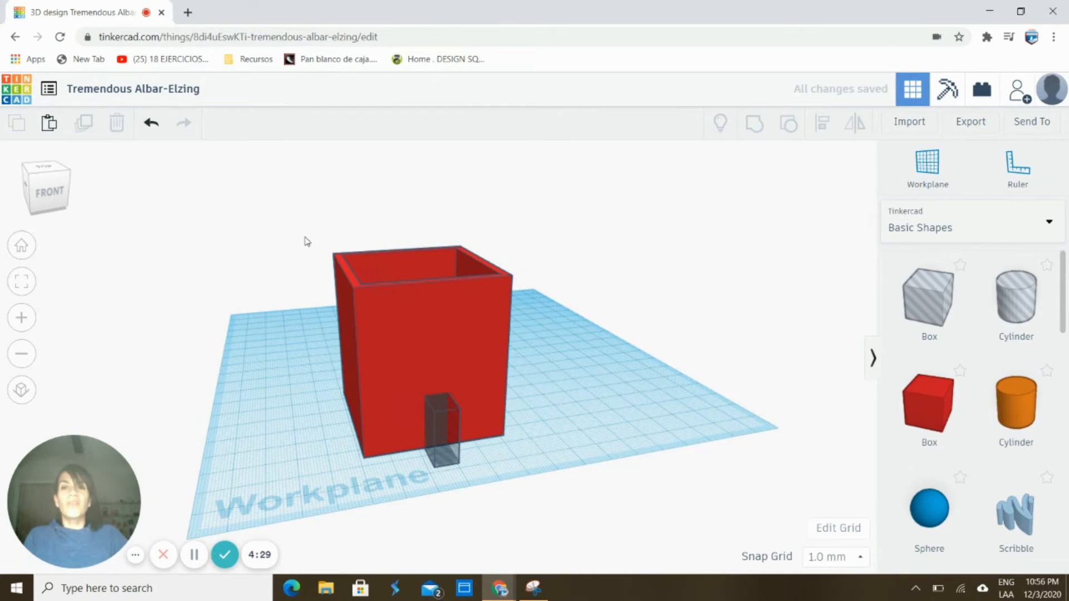
left_click_drag(295, 226, 551, 479)
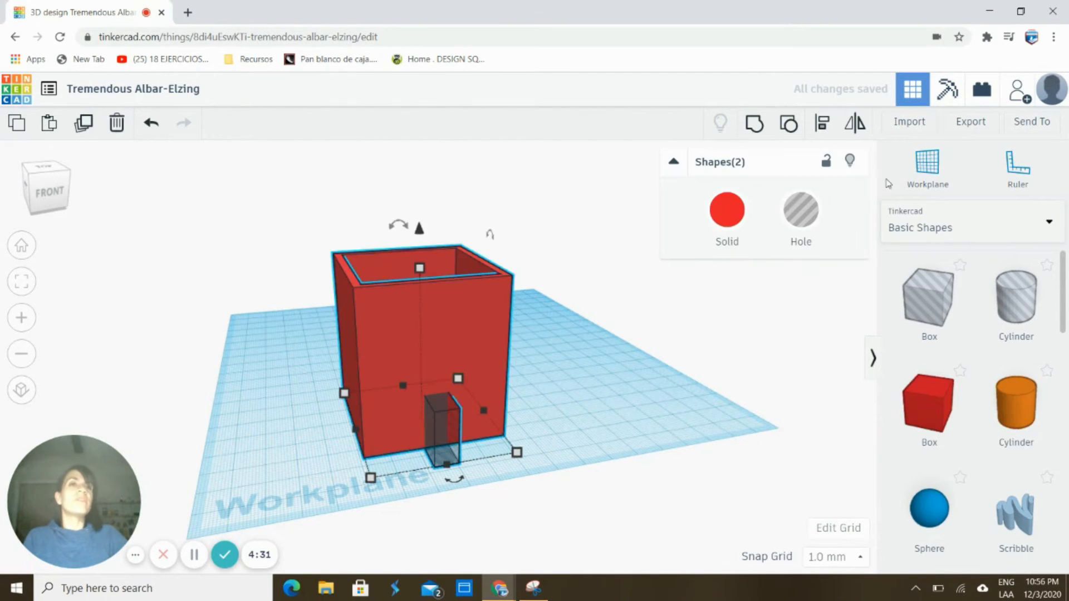
left_click(759, 128)
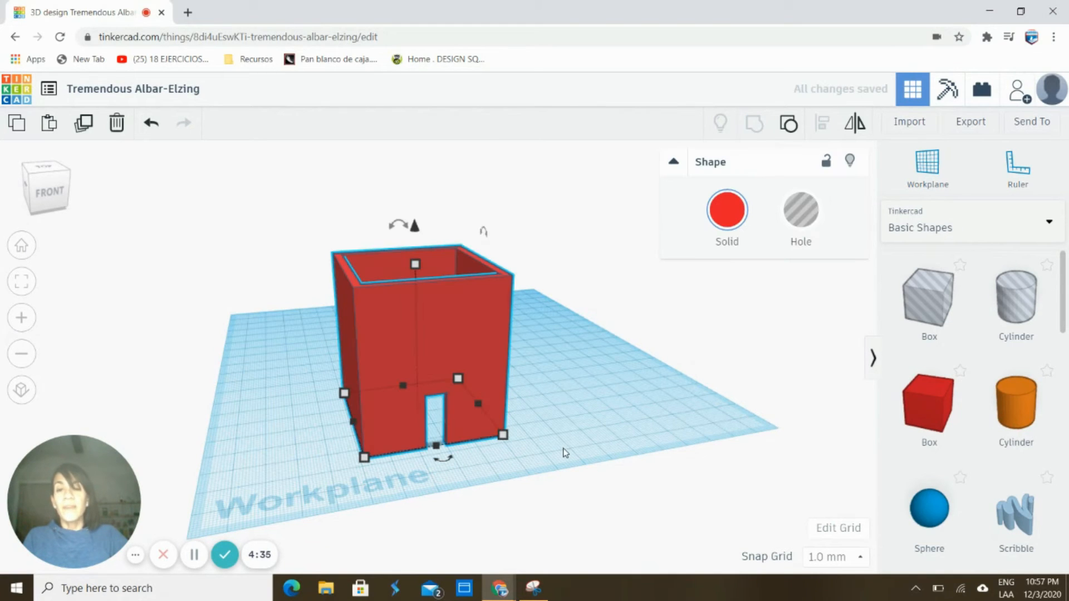
left_click(509, 454)
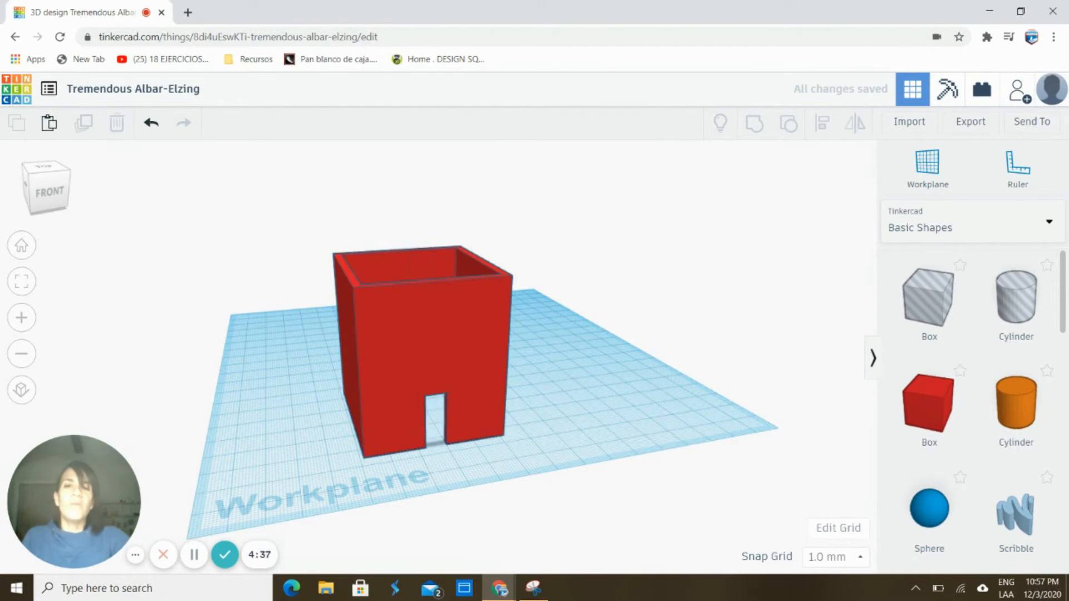
Add an orange cylinder beside the red box, tip it onto its side and raise it
right_click_drag(509, 454, 560, 550)
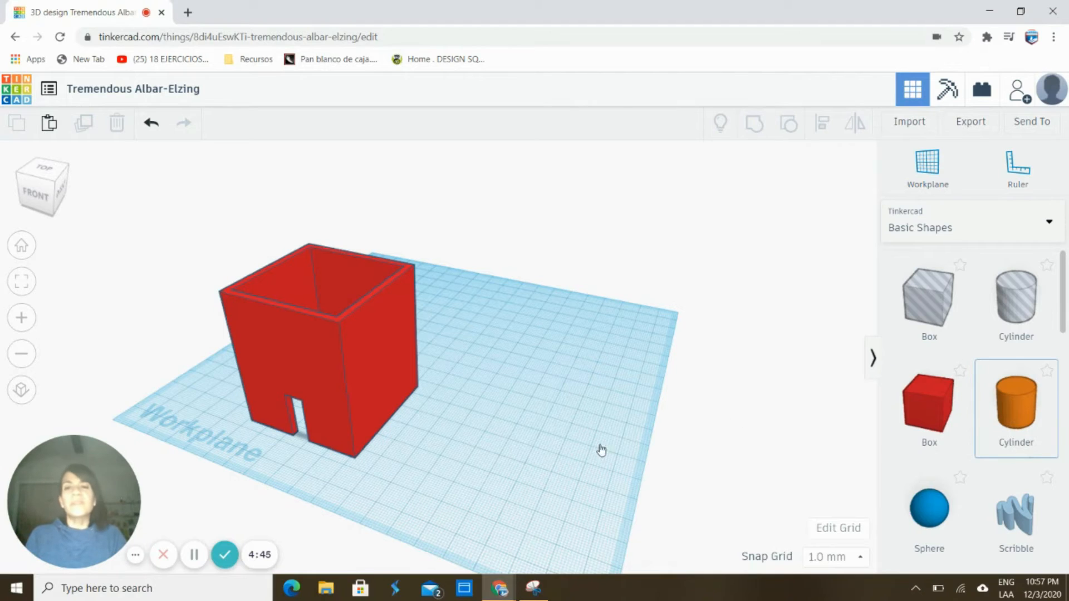
left_click(438, 431)
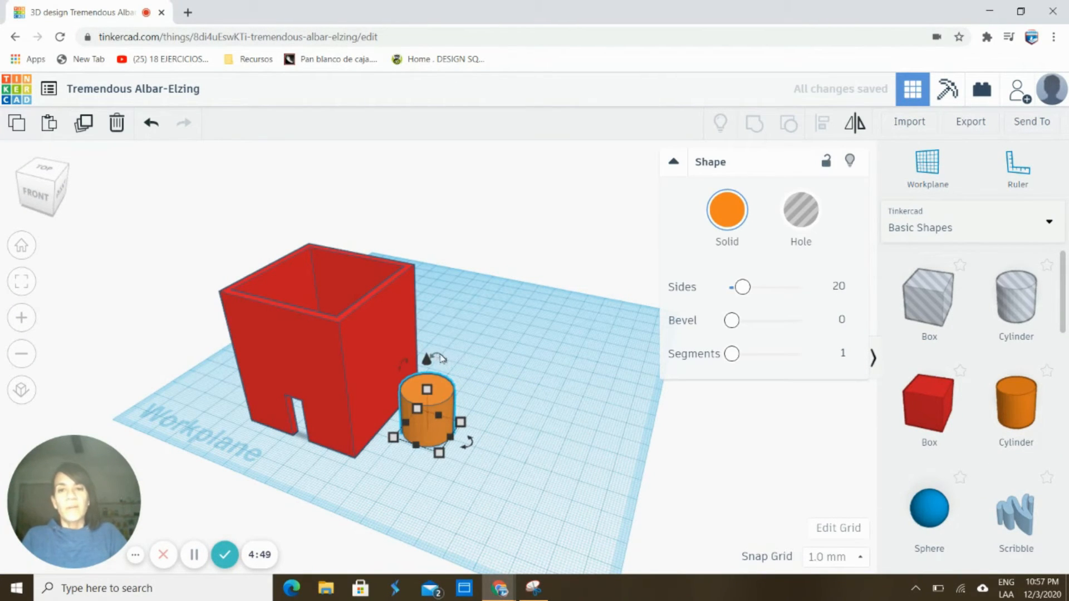
left_click_drag(442, 359, 482, 410)
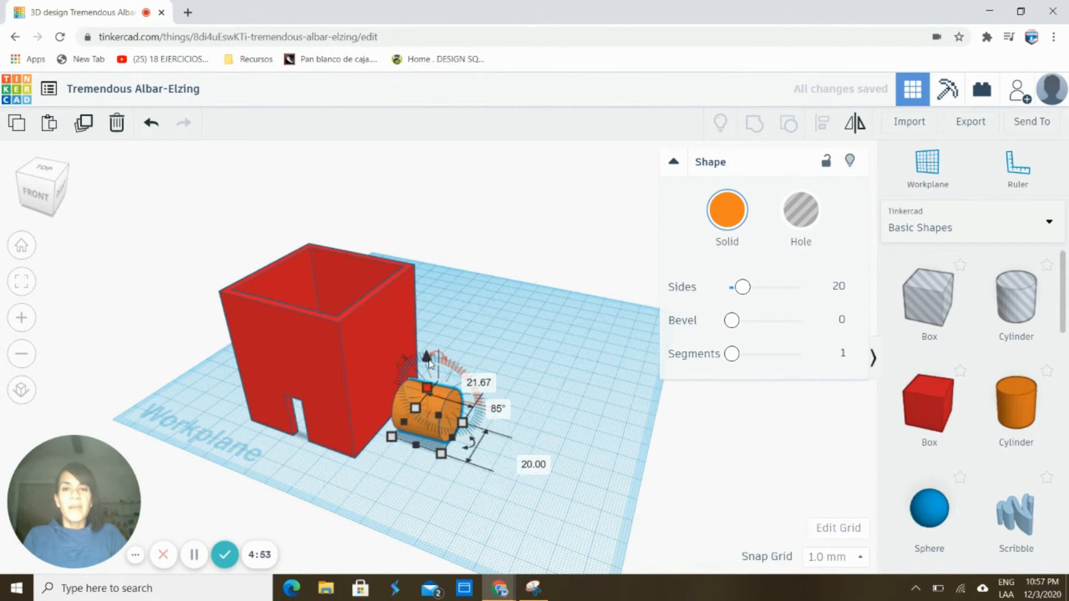
left_click_drag(427, 356, 427, 281)
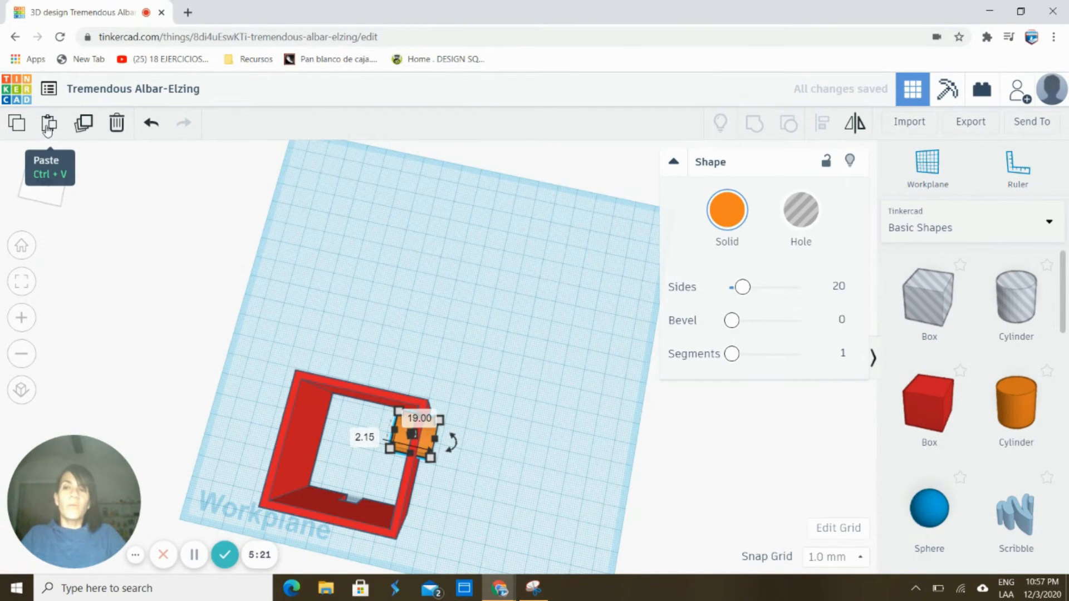
Duplicate the cylinder, lower the copy along the wall, and select the box with both cylinders
left_click(85, 123)
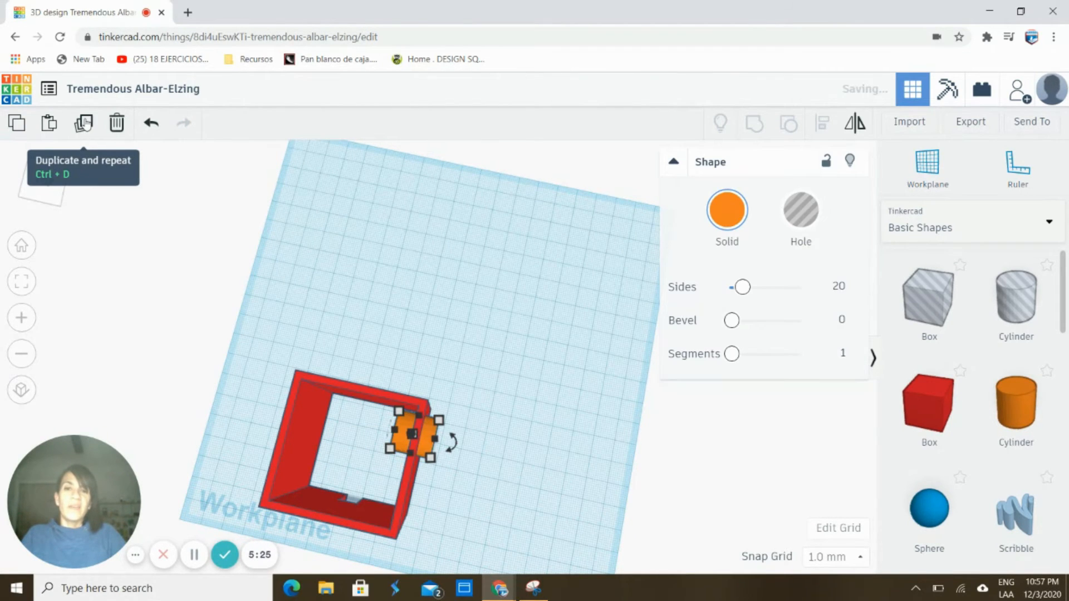
right_click_drag(248, 268, 250, 186)
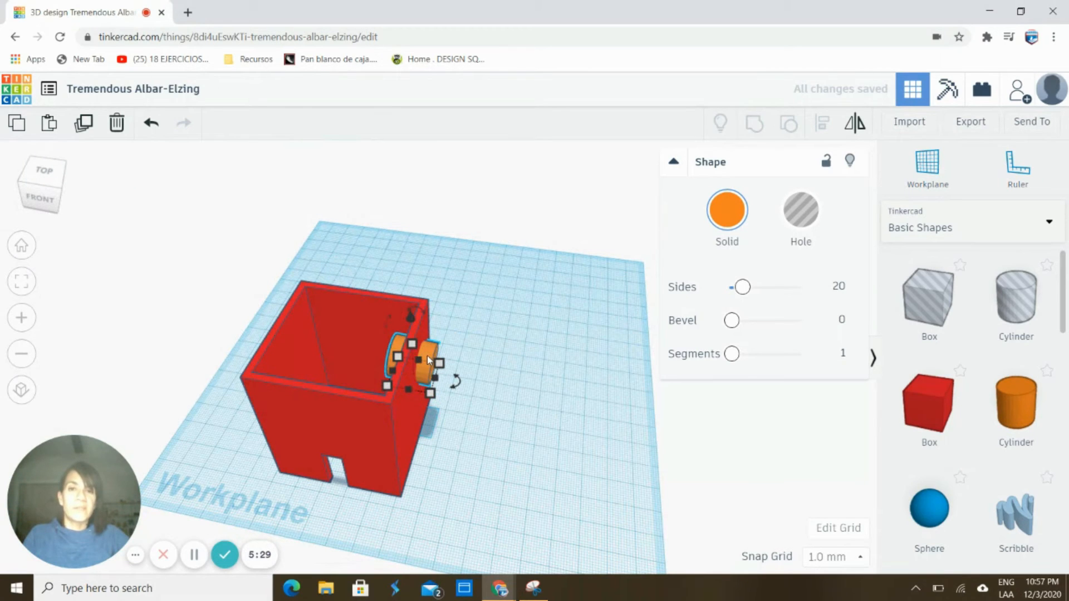
left_click_drag(428, 360, 416, 410)
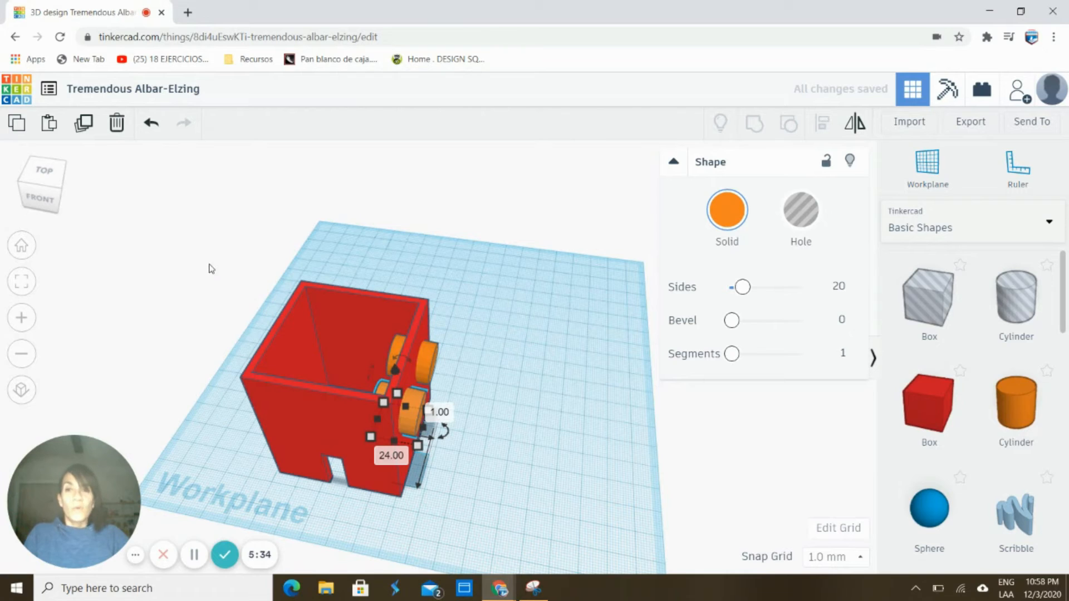
left_click_drag(179, 250, 495, 524)
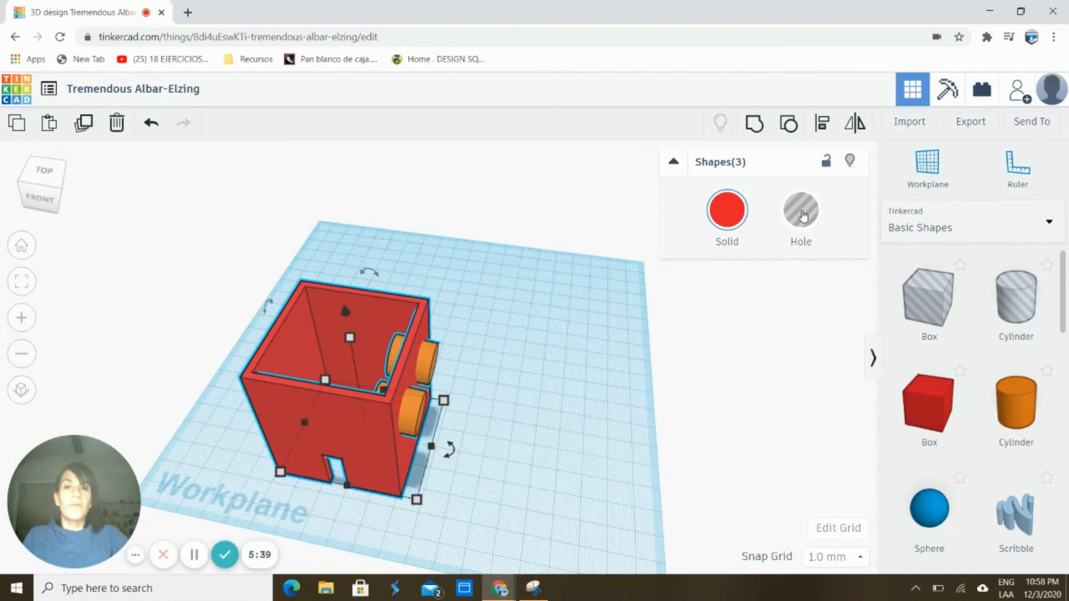
Set the upper and lower cylinders to Hole, then group all three shapes into the box
left_click(530, 412)
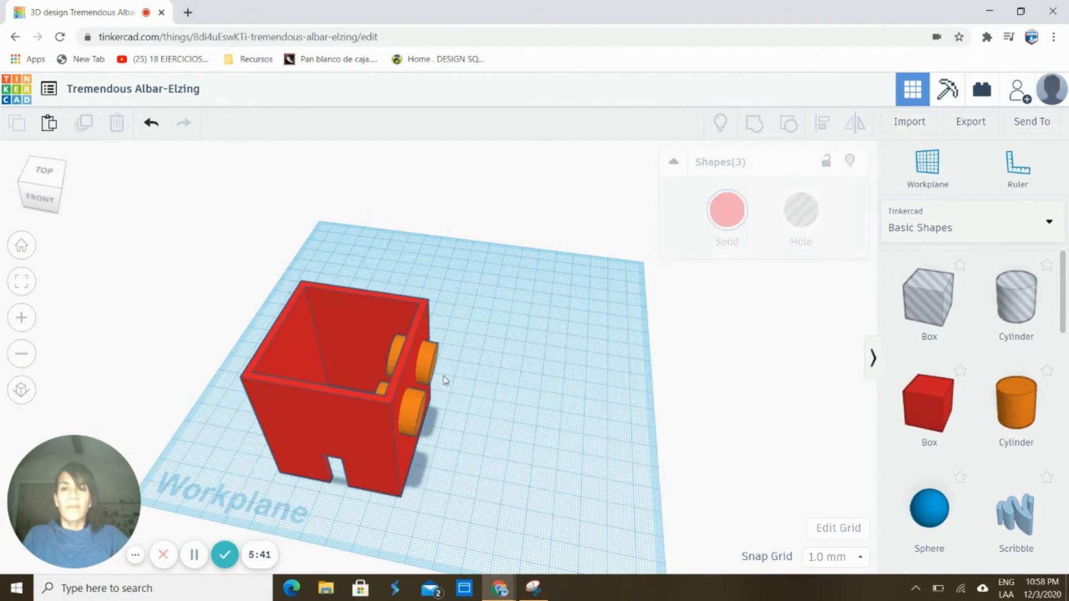
left_click(434, 368)
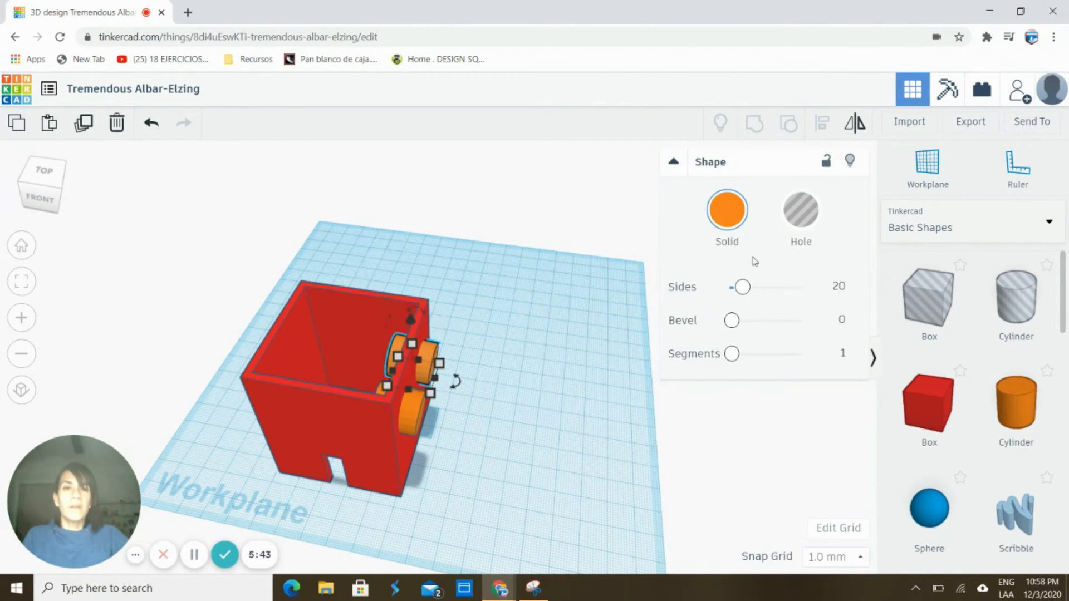
key("h")
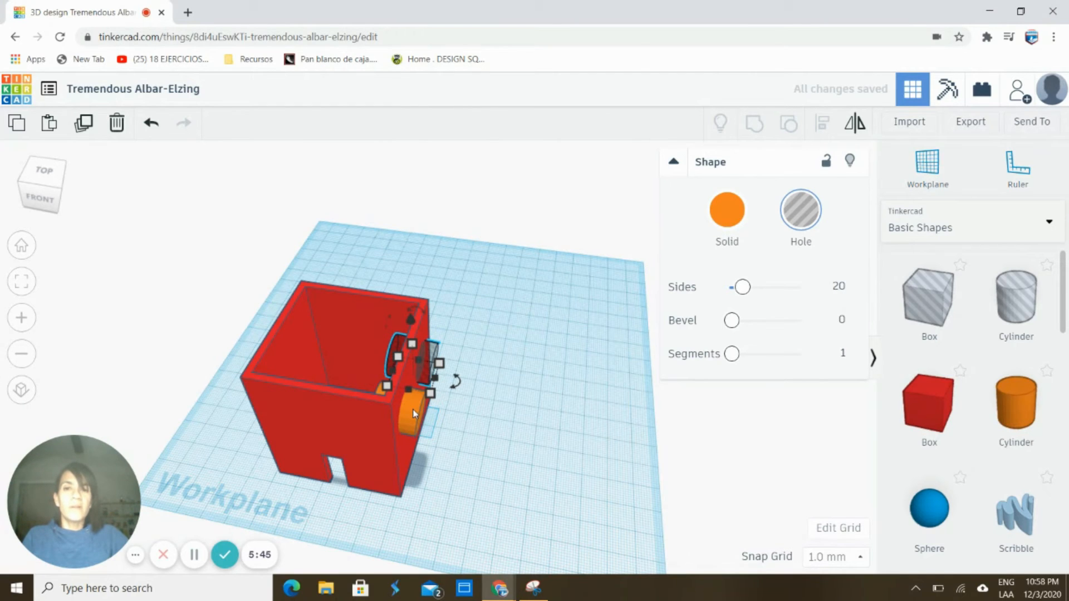
left_click(413, 413)
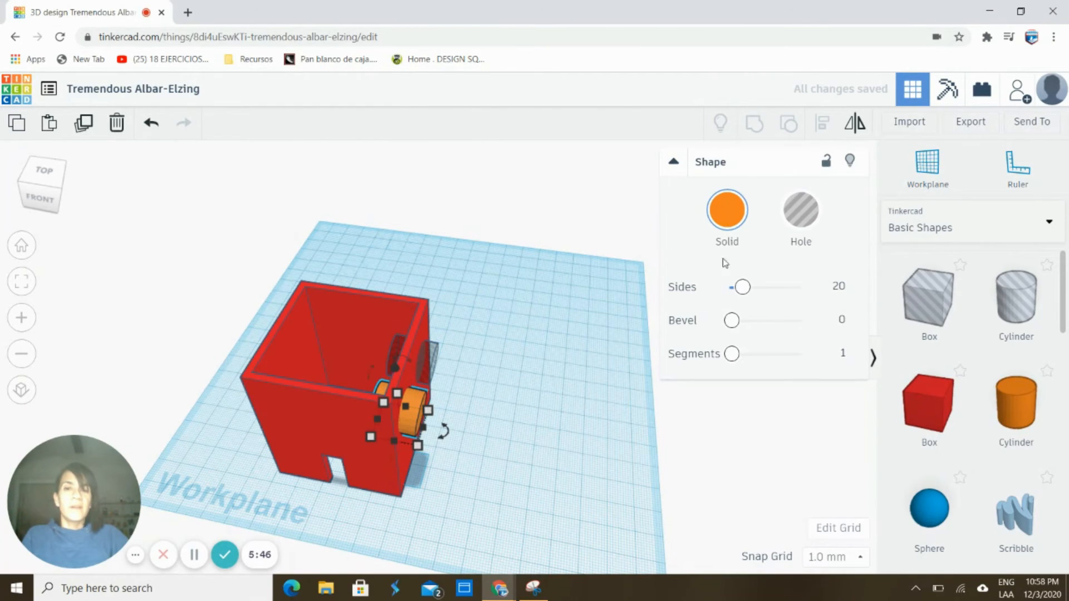
left_click(802, 222)
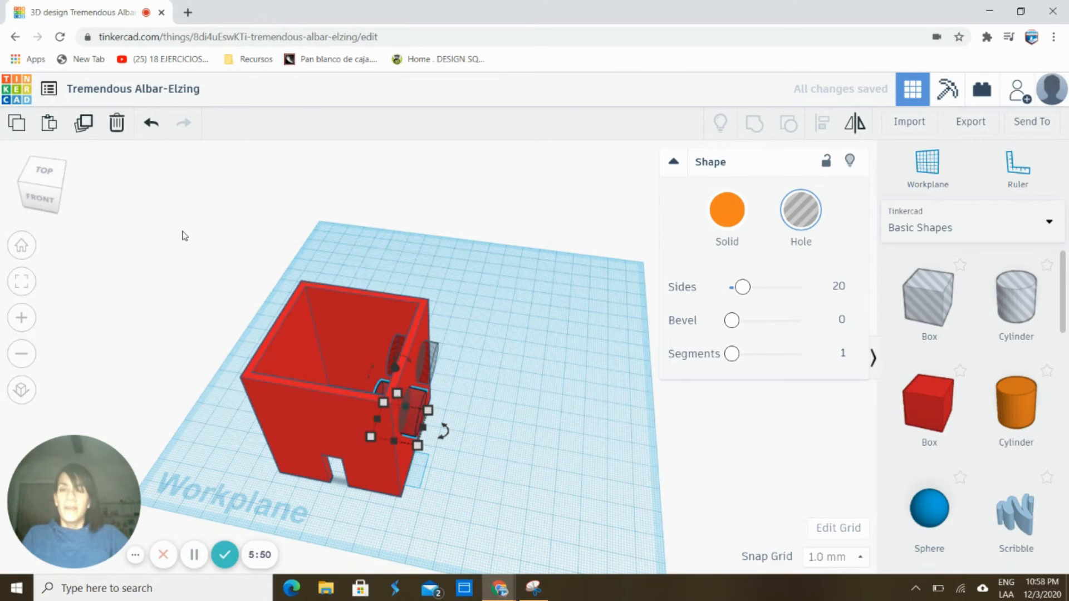
left_click_drag(182, 230, 477, 530)
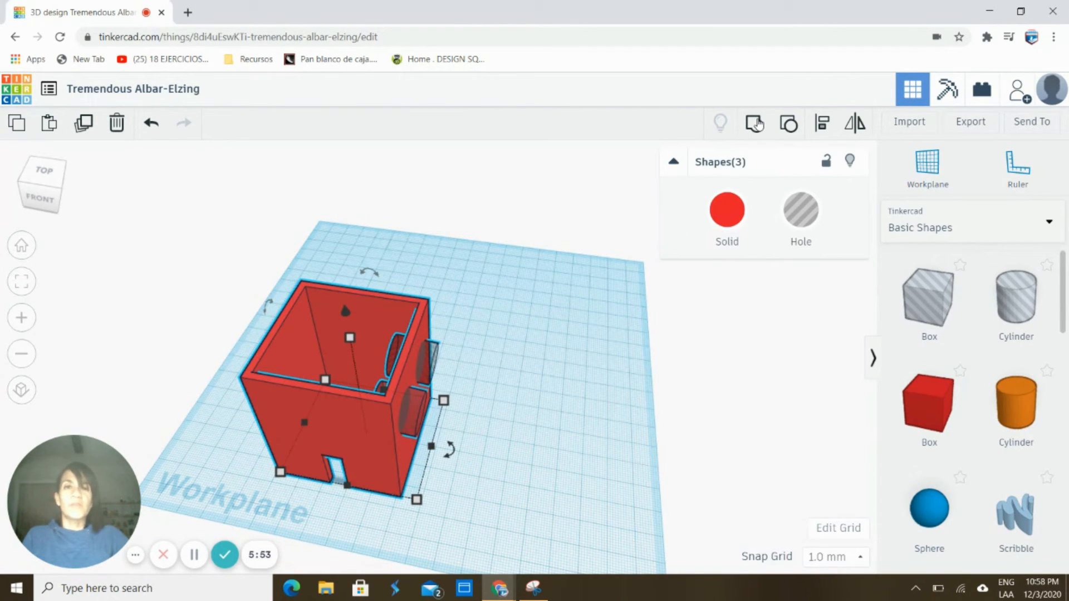
left_click(755, 124)
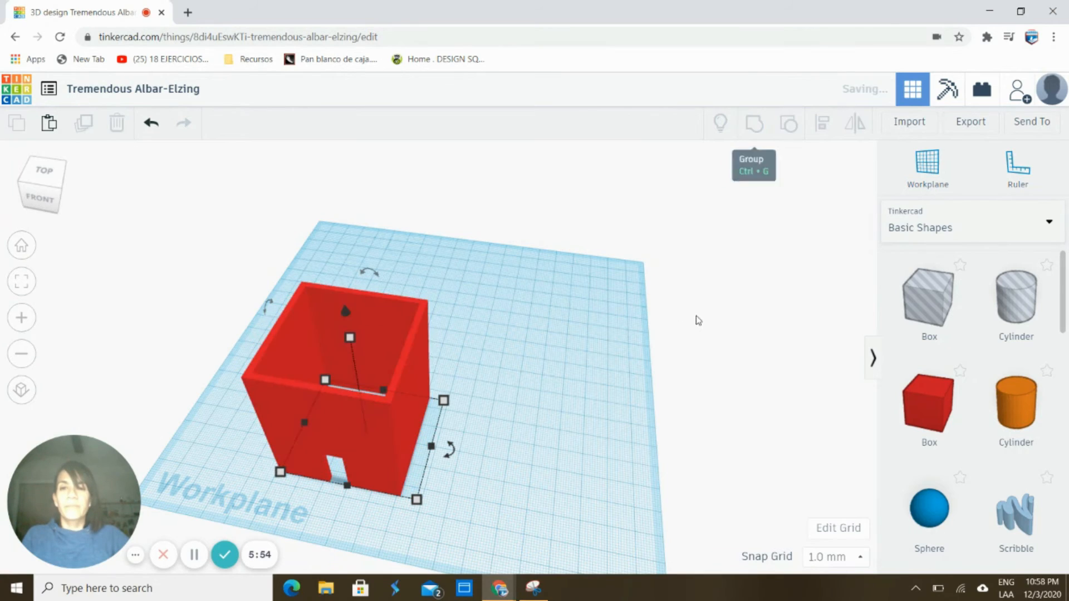
Place a Roof shape on the workplane and move it in front of the red box
right_click_drag(540, 408, 543, 346)
left_click(545, 406)
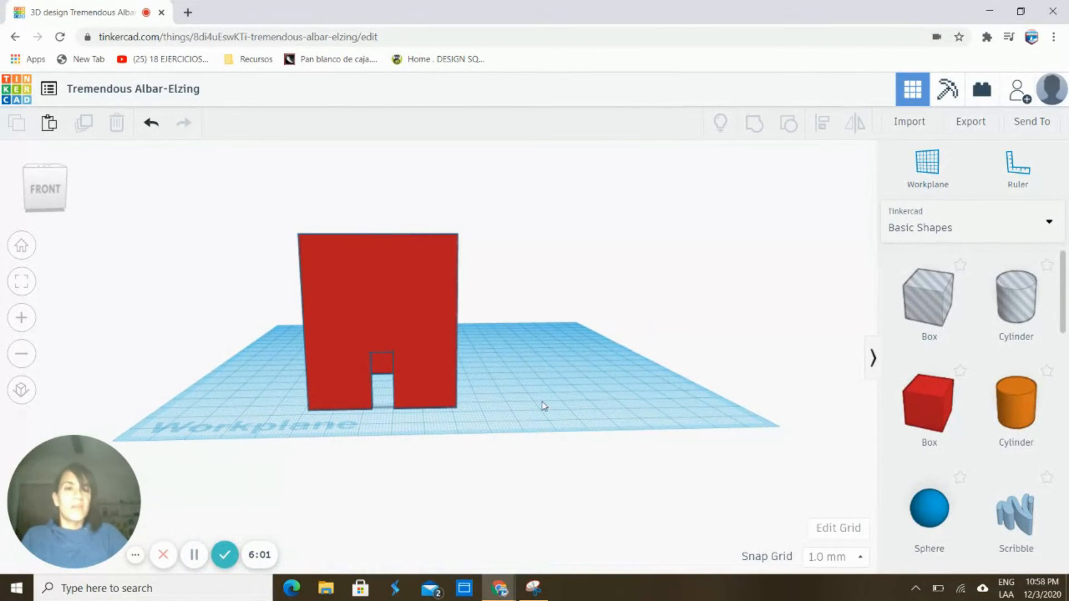
scroll(969, 492, "down", 3)
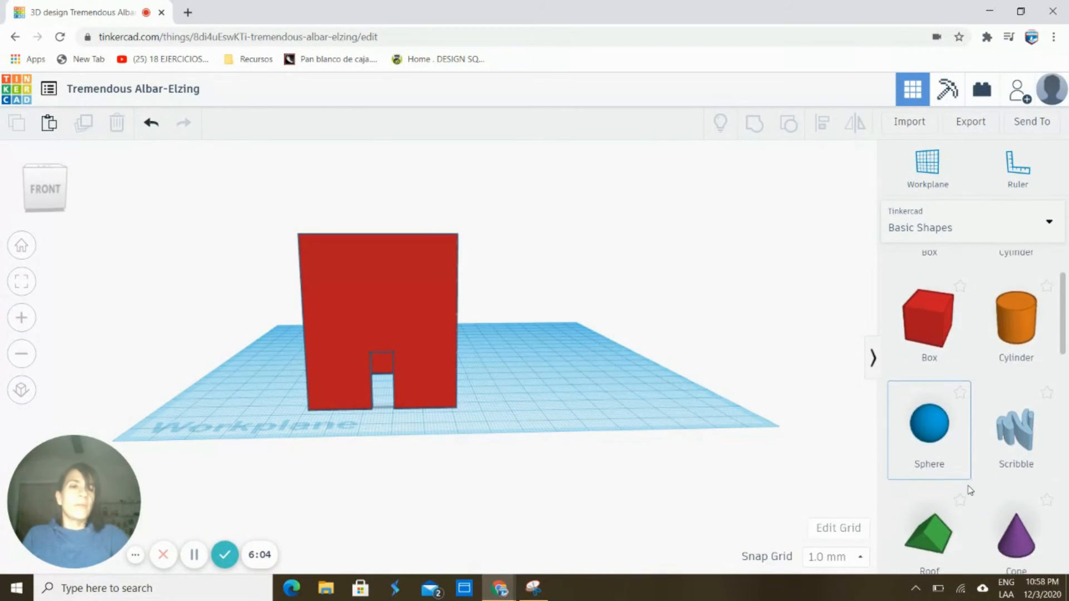
scroll(969, 491, "down", 1)
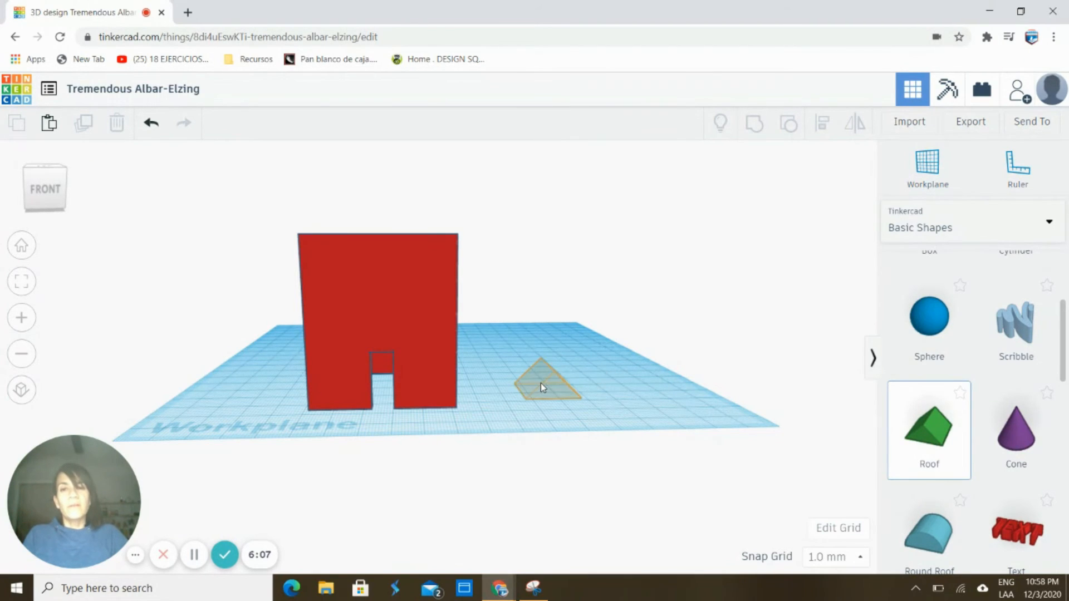
left_click_drag(540, 383, 540, 383)
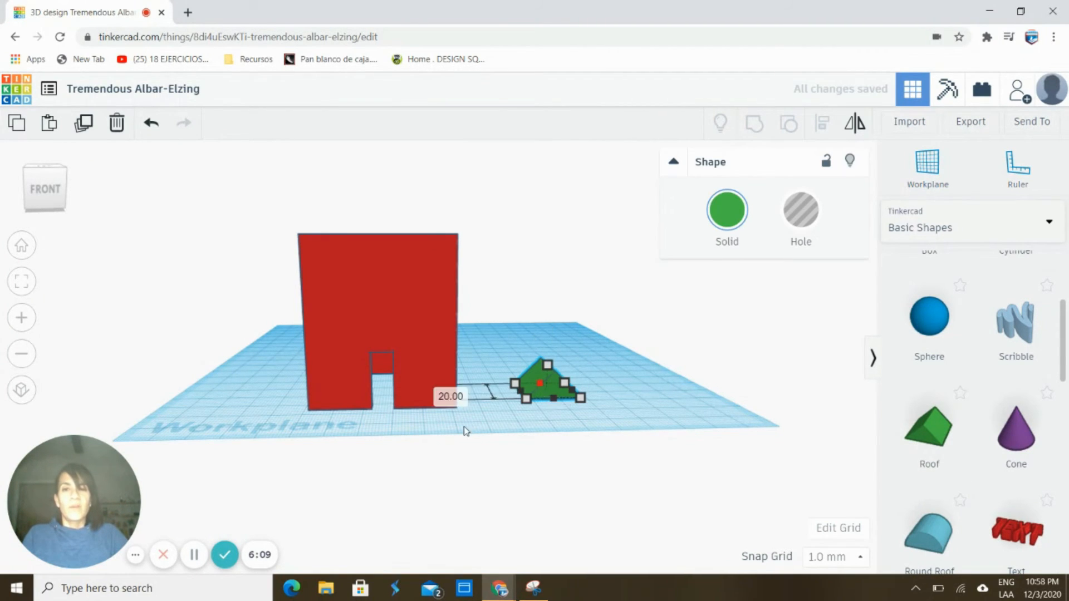
key("Down")
key("Down")
key("Down")
key("Down")
key("Down")
key("Down")
key("Down")
key("Down")
key("Down")
key("Down")
key("Down")
key("Down")
key("Down")
key("Down")
key("Down")
key("Down")
key("Down")
key("Down")
key("Down")
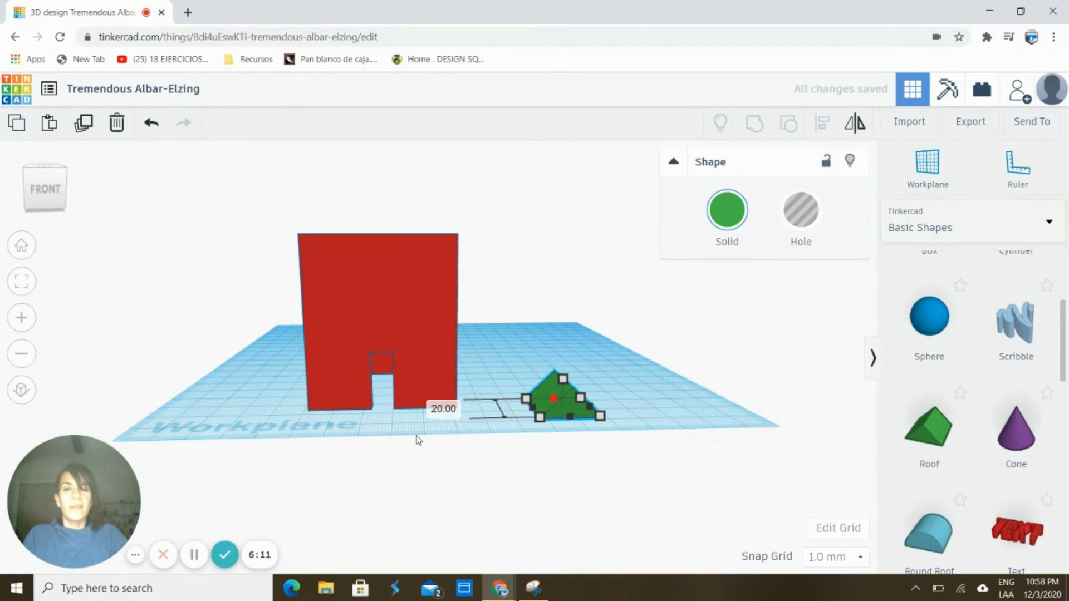
right_click_drag(646, 510, 397, 504)
left_click_drag(233, 429, 261, 419)
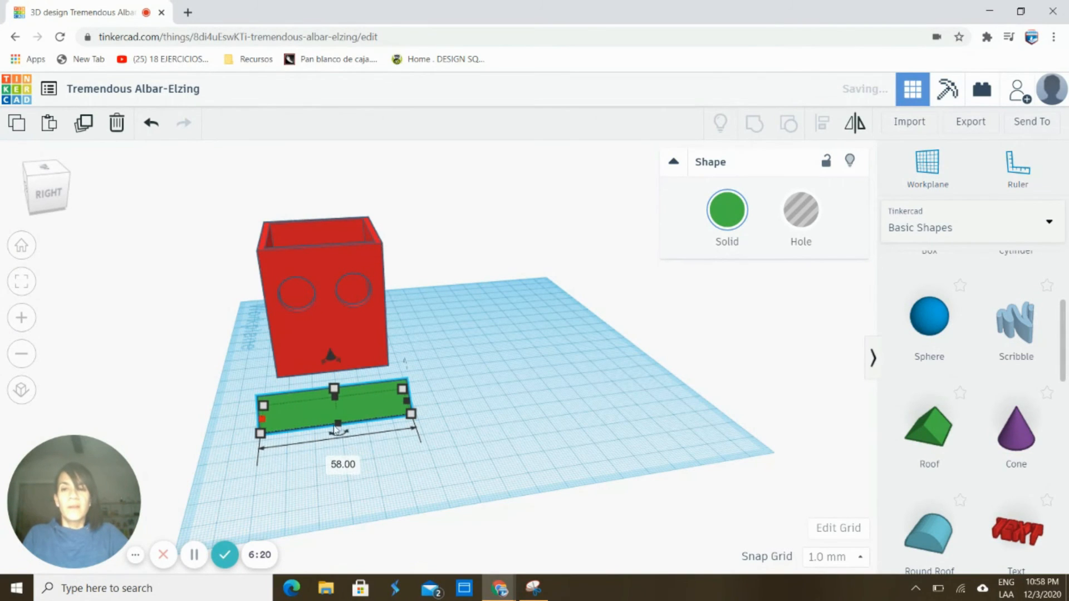
Resize the roof to about 58 by 55 and raise it onto the top of the red box
left_click_drag(336, 434, 353, 497)
right_click_drag(353, 496, 424, 488)
left_click_drag(519, 397, 532, 264)
left_click_drag(505, 351, 328, 278)
left_click_drag(325, 219, 322, 194)
right_click_drag(328, 195, 410, 186)
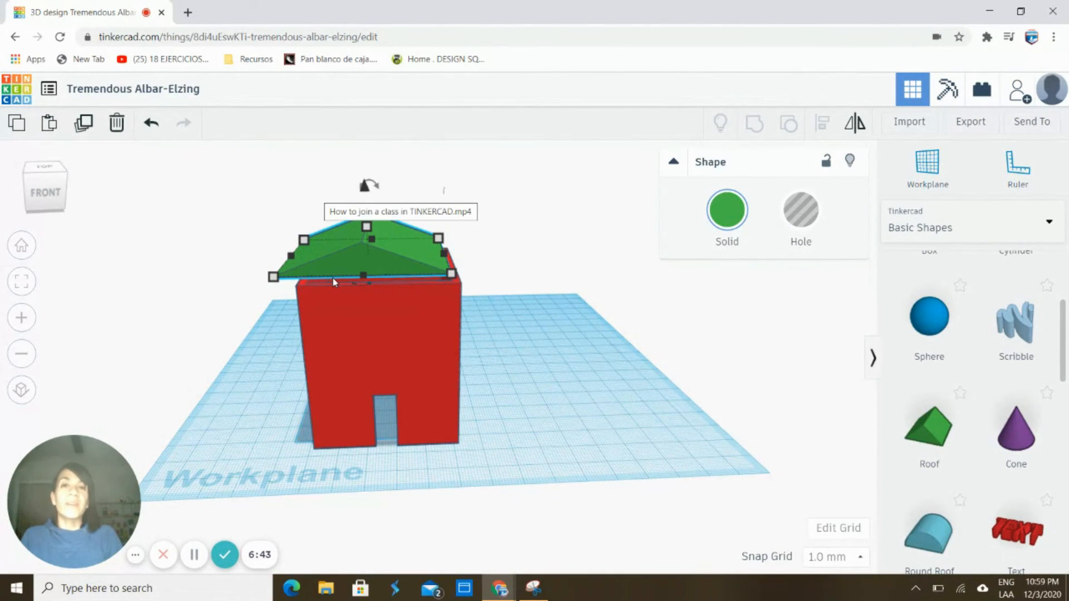
Center-align the roof with the red box and lower it to 57 mm onto the walls
left_click_drag(249, 185, 515, 504)
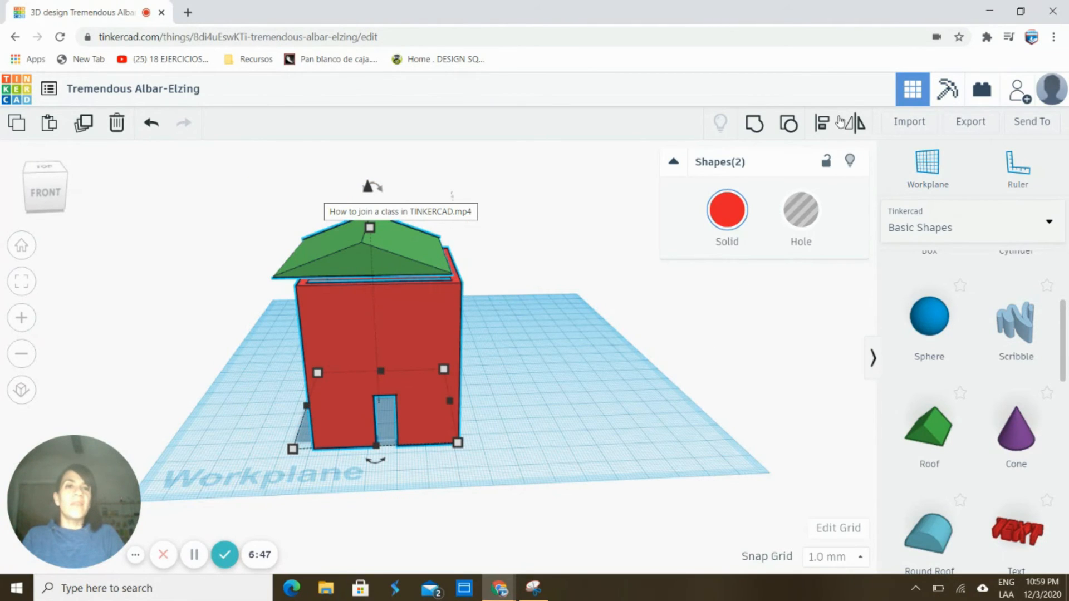
left_click(823, 124)
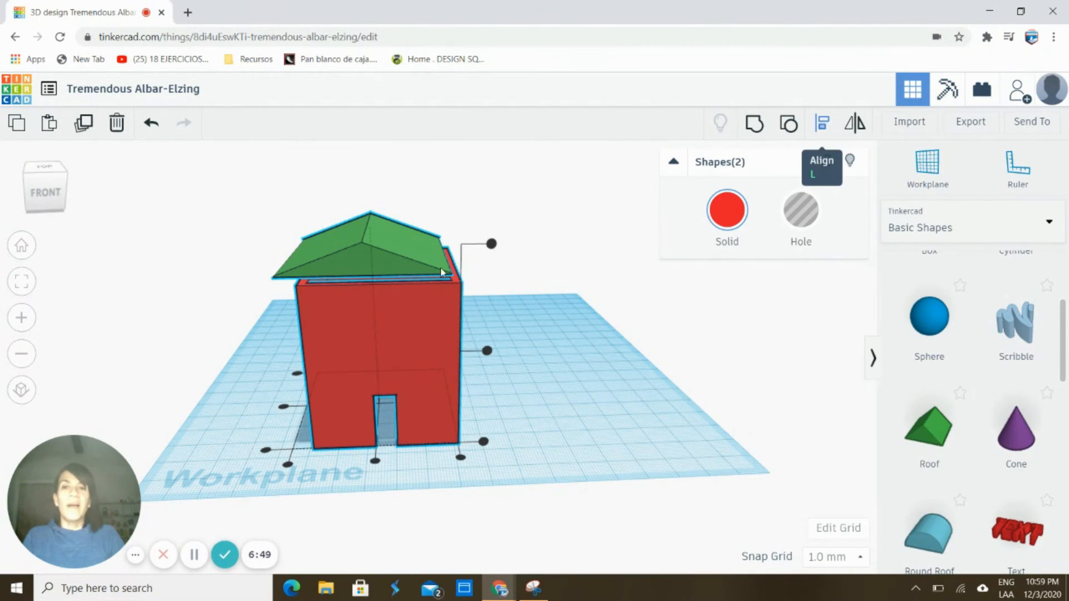
left_click(375, 461)
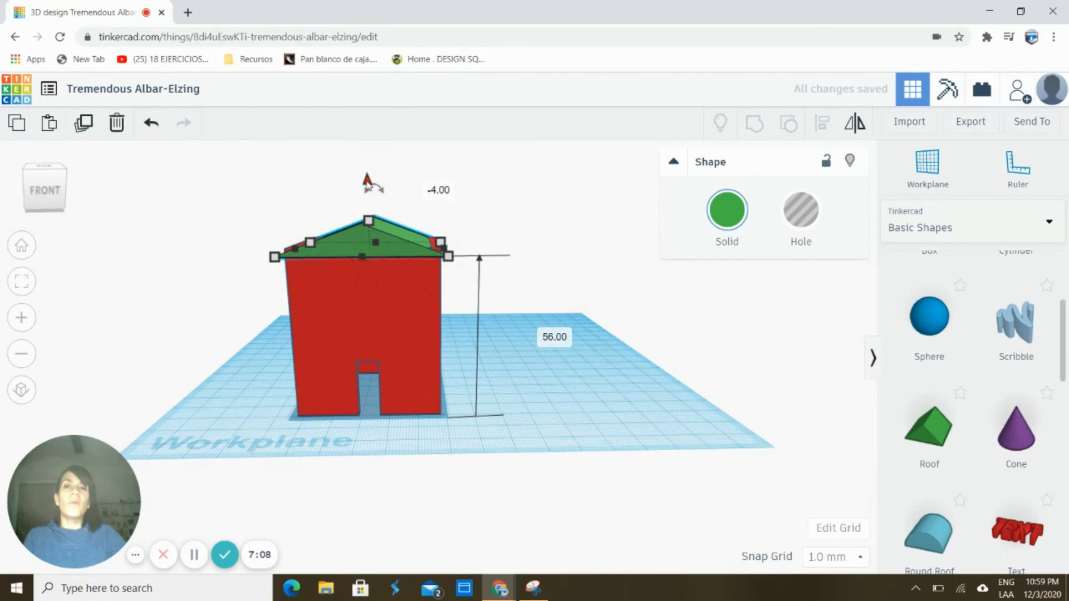
left_click_drag(367, 180, 366, 175)
left_click(254, 300)
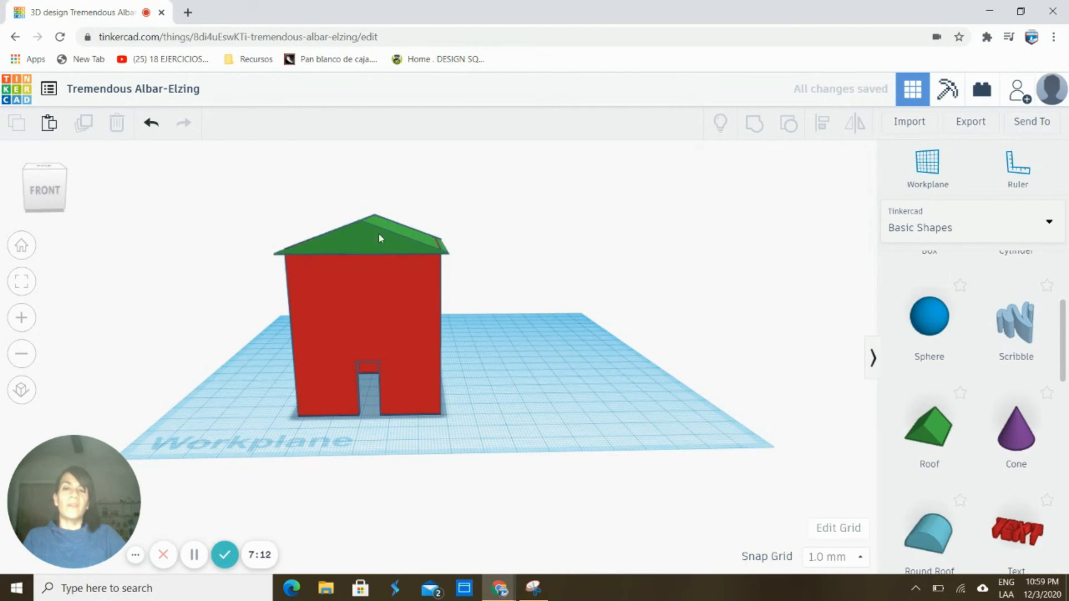
Group the roof and red walls into one house, then orbit to inspect it from above
left_click(381, 238)
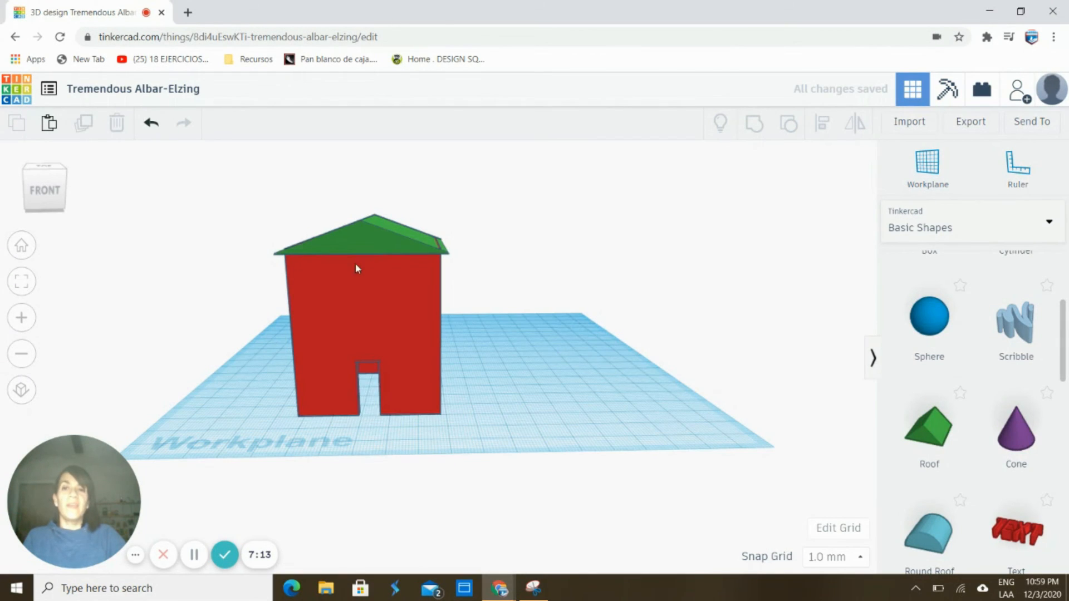
left_click(335, 303)
left_click(162, 301)
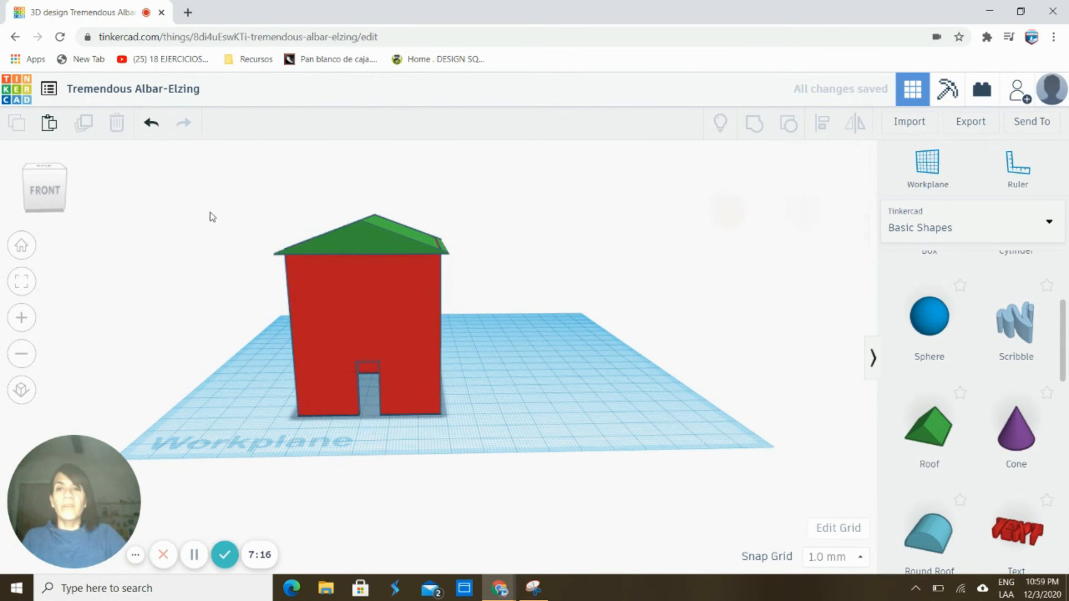
left_click_drag(210, 197, 491, 442)
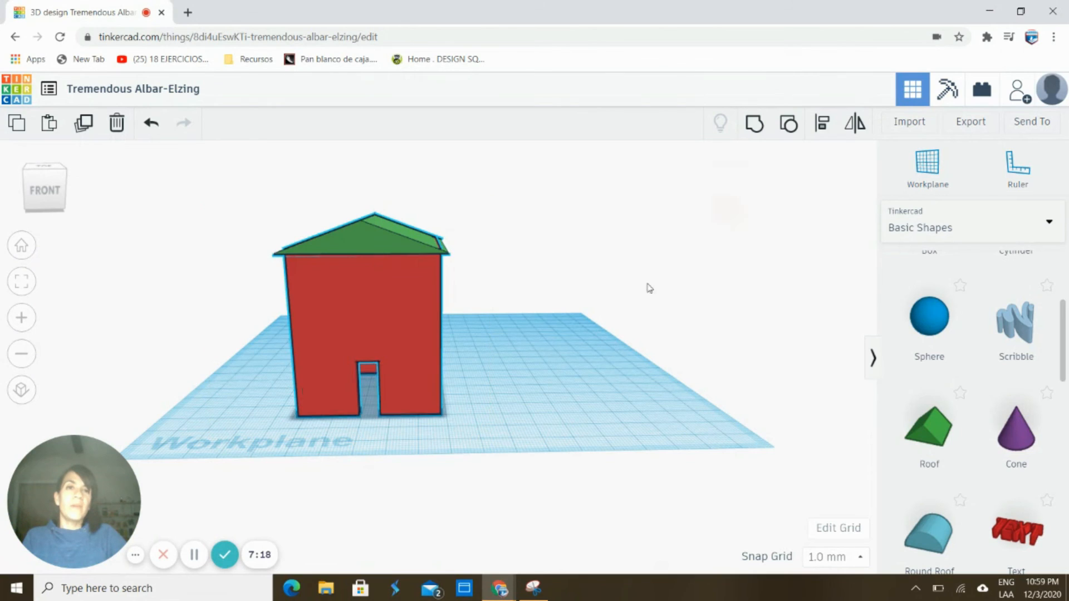
left_click(754, 126)
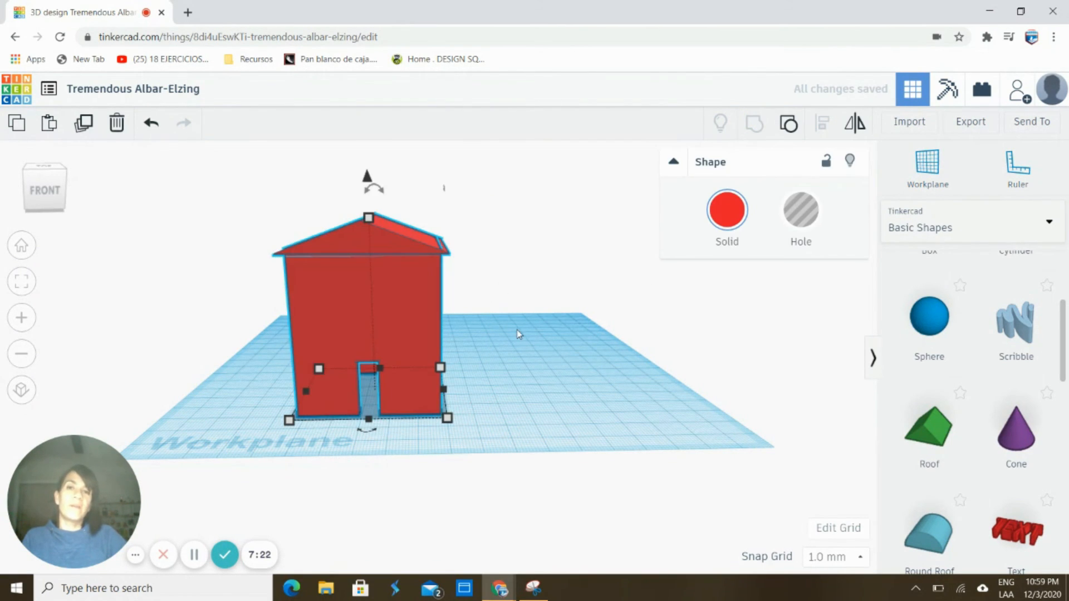
right_click_drag(529, 390, 458, 345)
right_click_drag(447, 163, 402, 238)
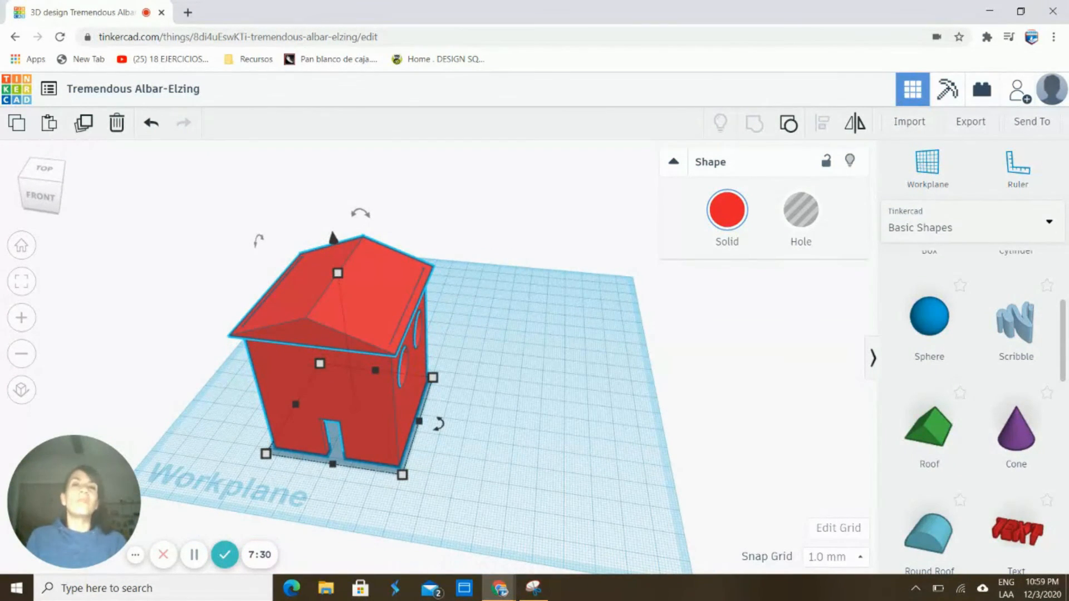